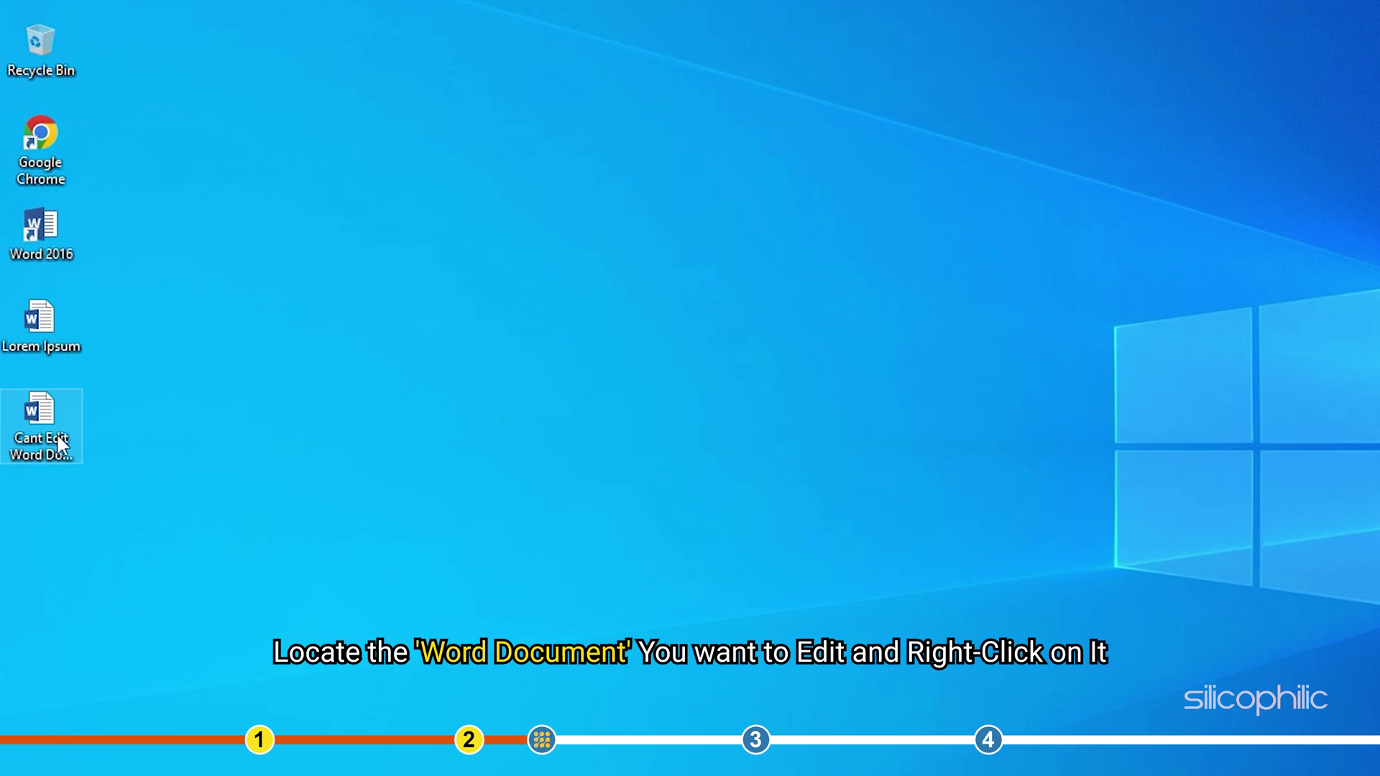
- Untick Read-only in the Cant Edit Word Document file's General properties
right_click(36, 456)
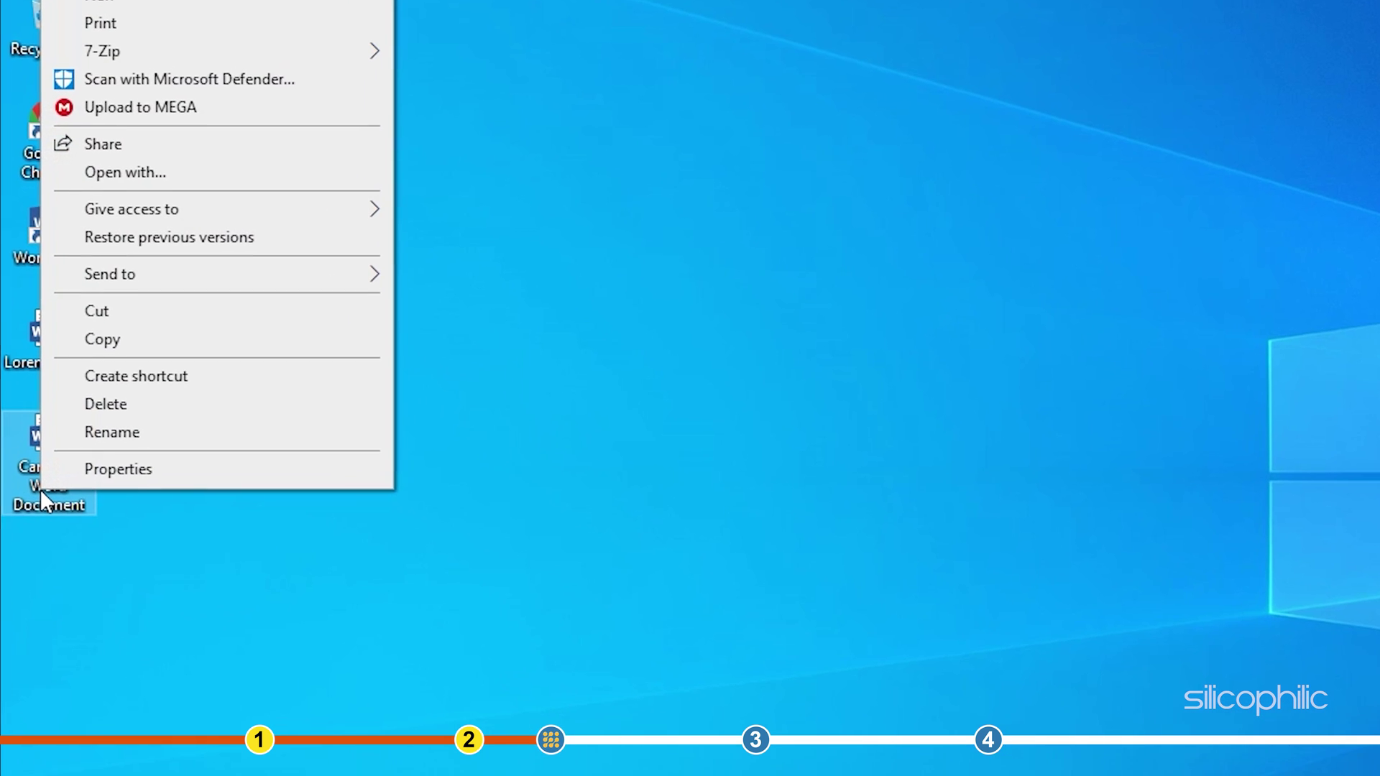
left_click(174, 474)
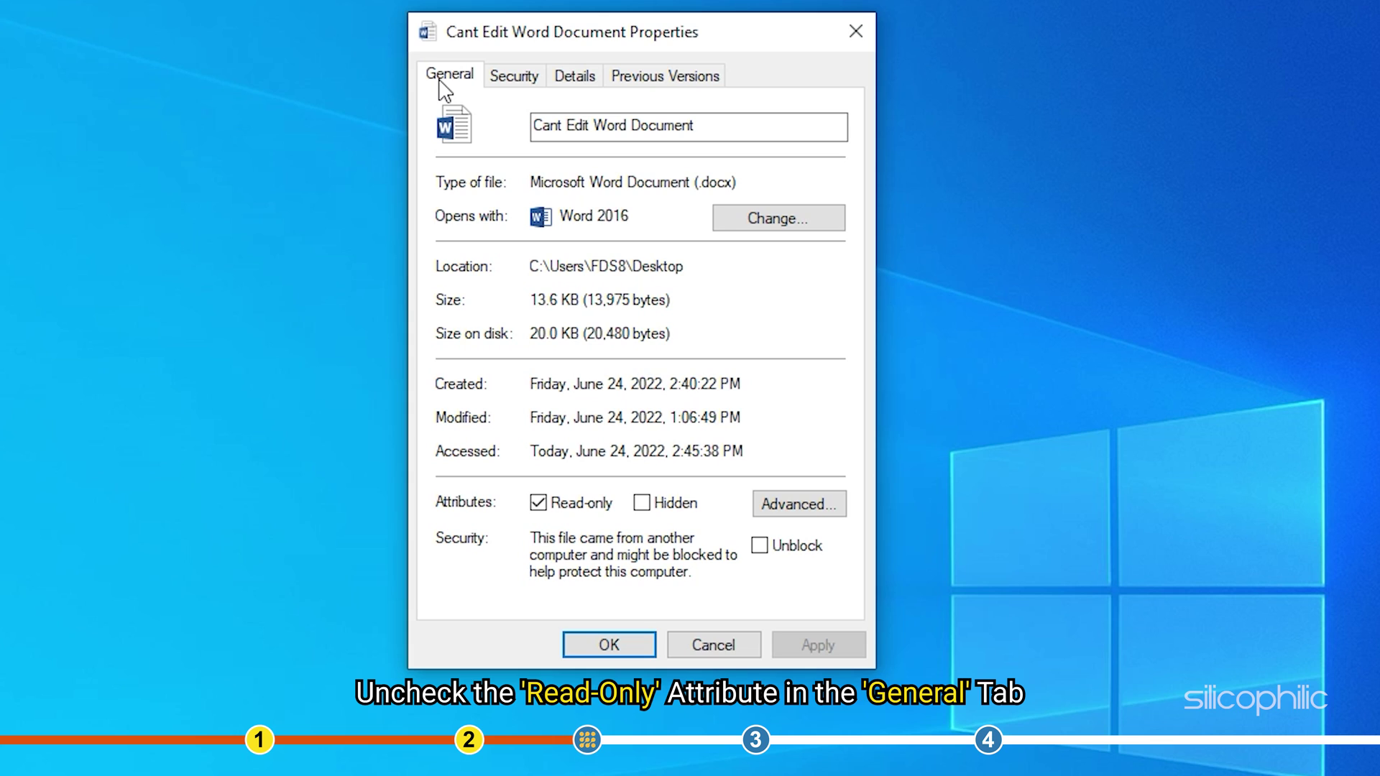
left_click(538, 503)
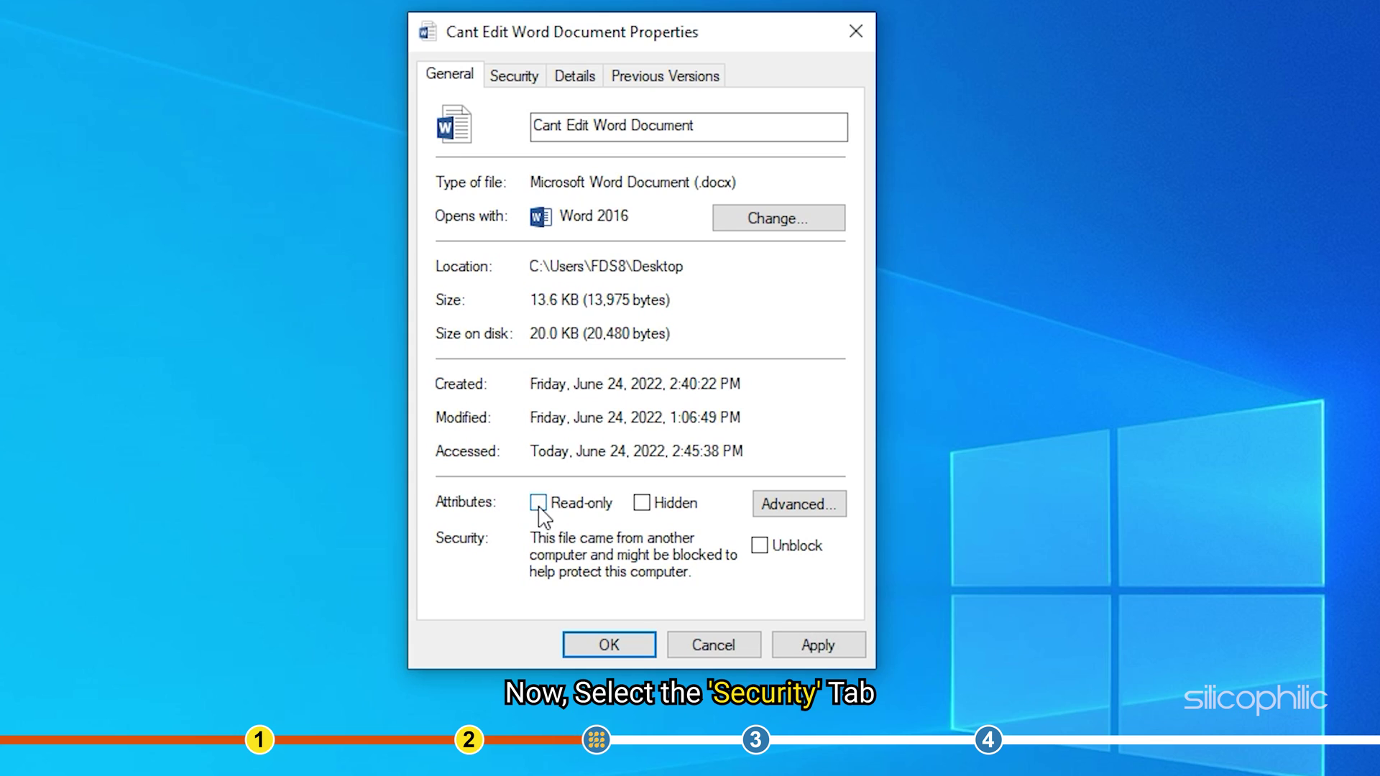
- Check the Users group's permissions on the file's Security tab
left_click(512, 83)
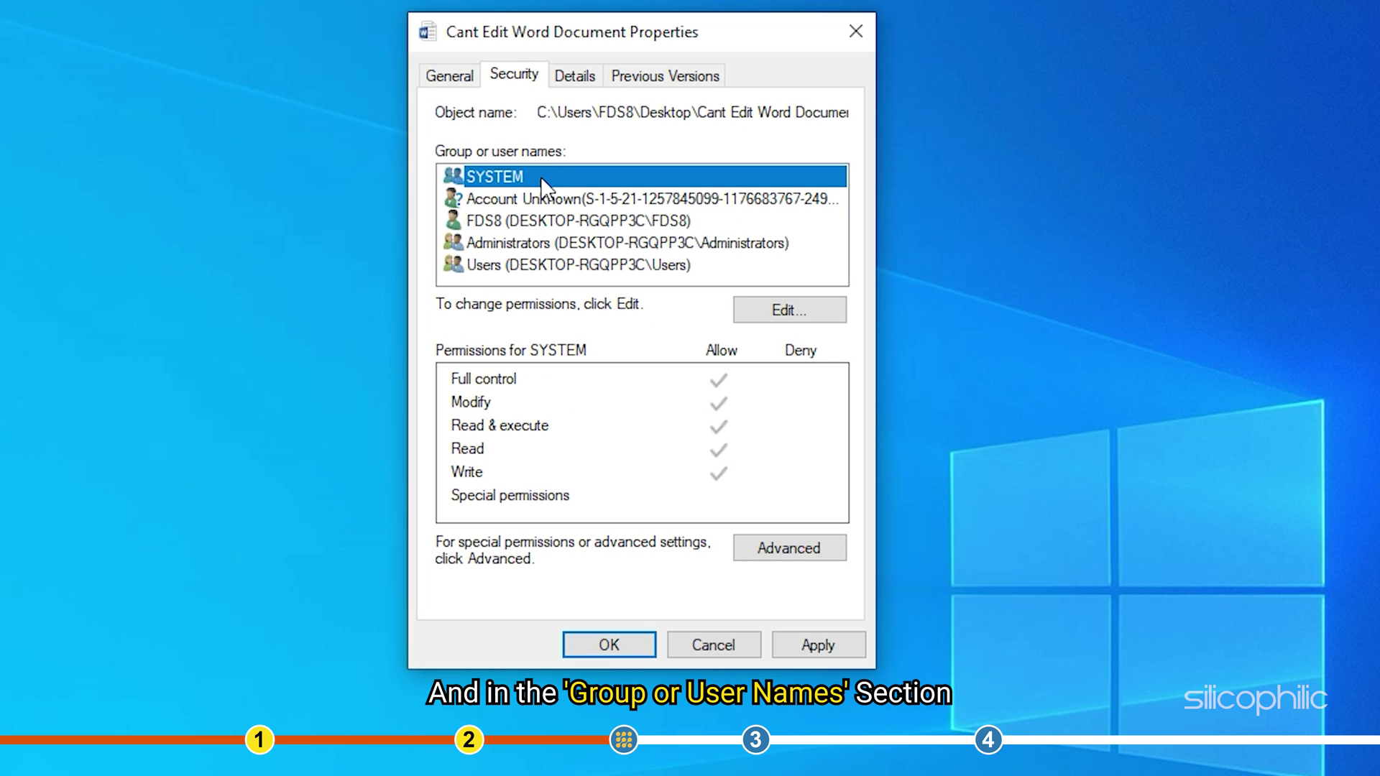
left_click(585, 199)
left_click(546, 243)
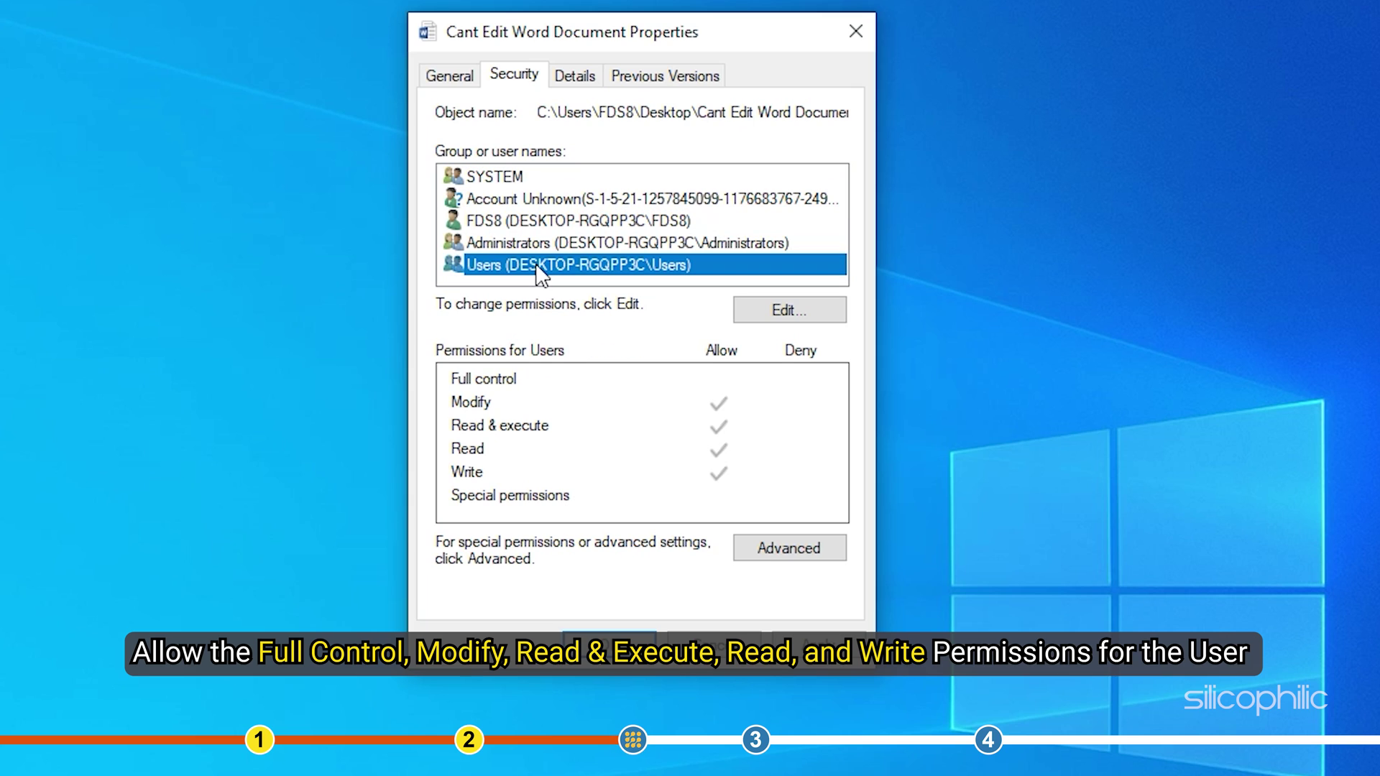
left_click(567, 381)
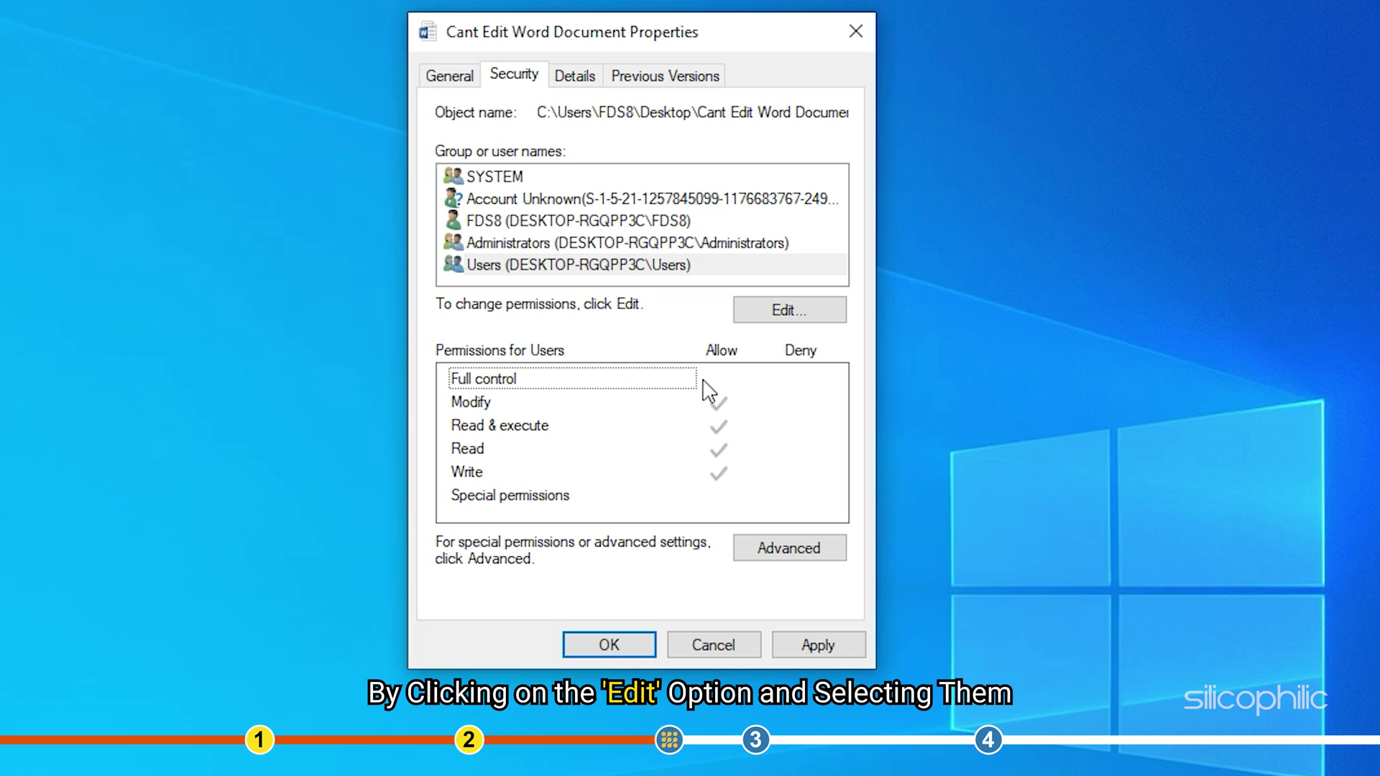
- Allow Full control for the Users group in the permissions editor
left_click(804, 314)
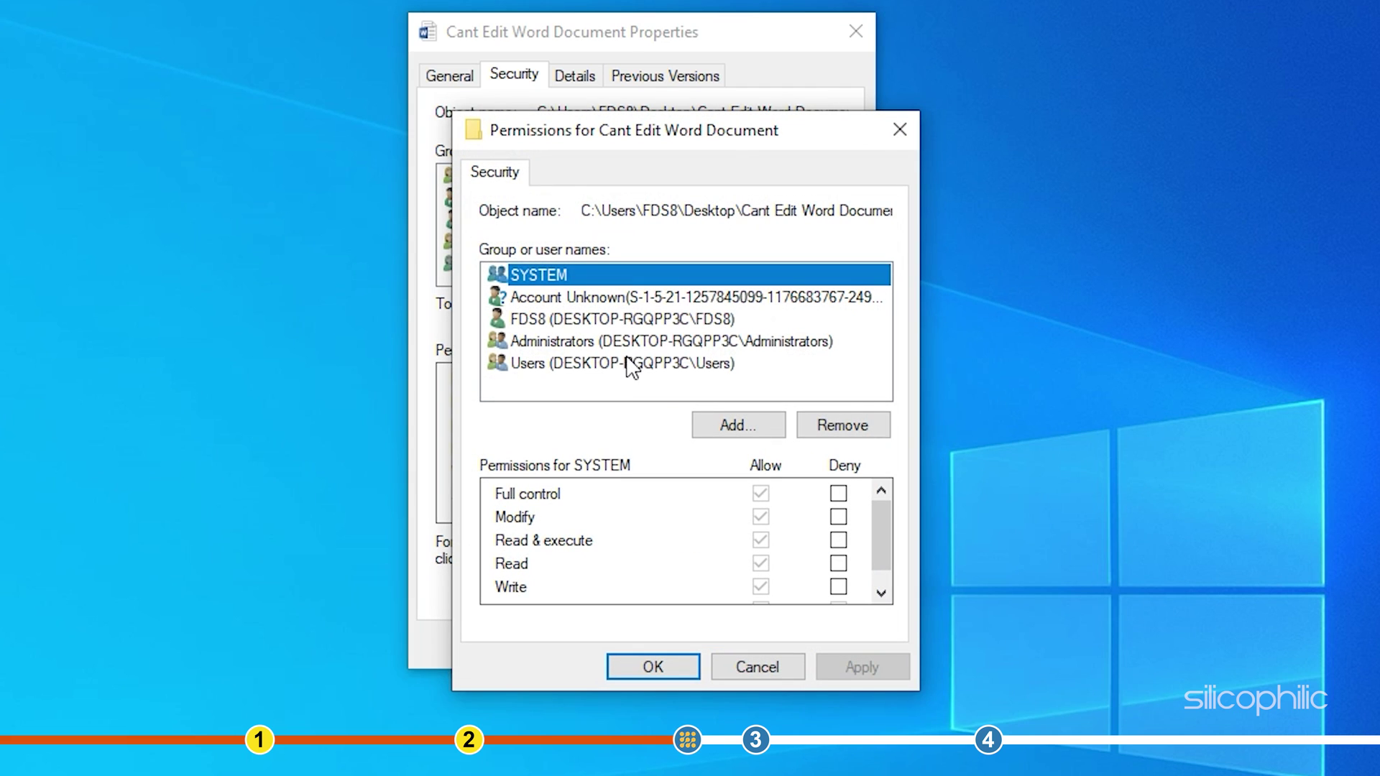
left_click(626, 360)
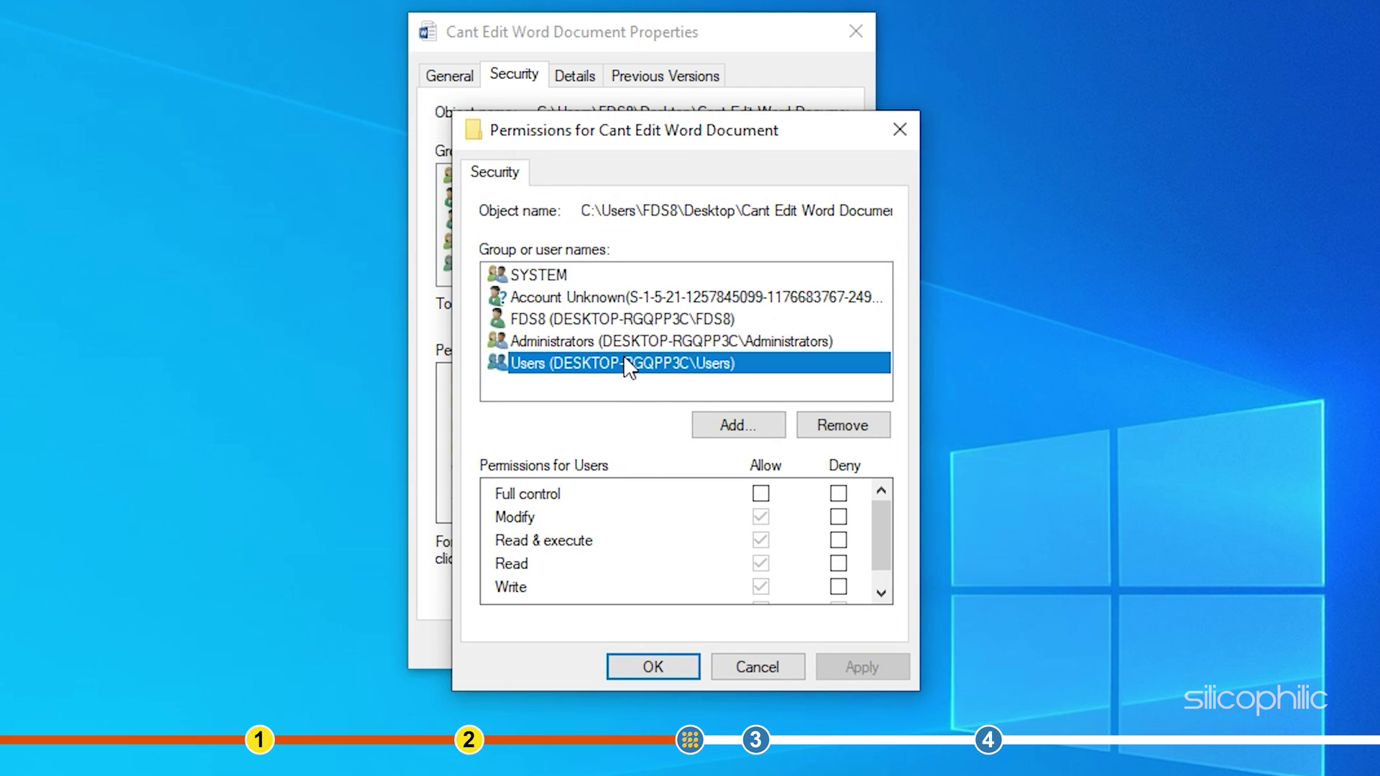
left_click(774, 501)
left_click(763, 500)
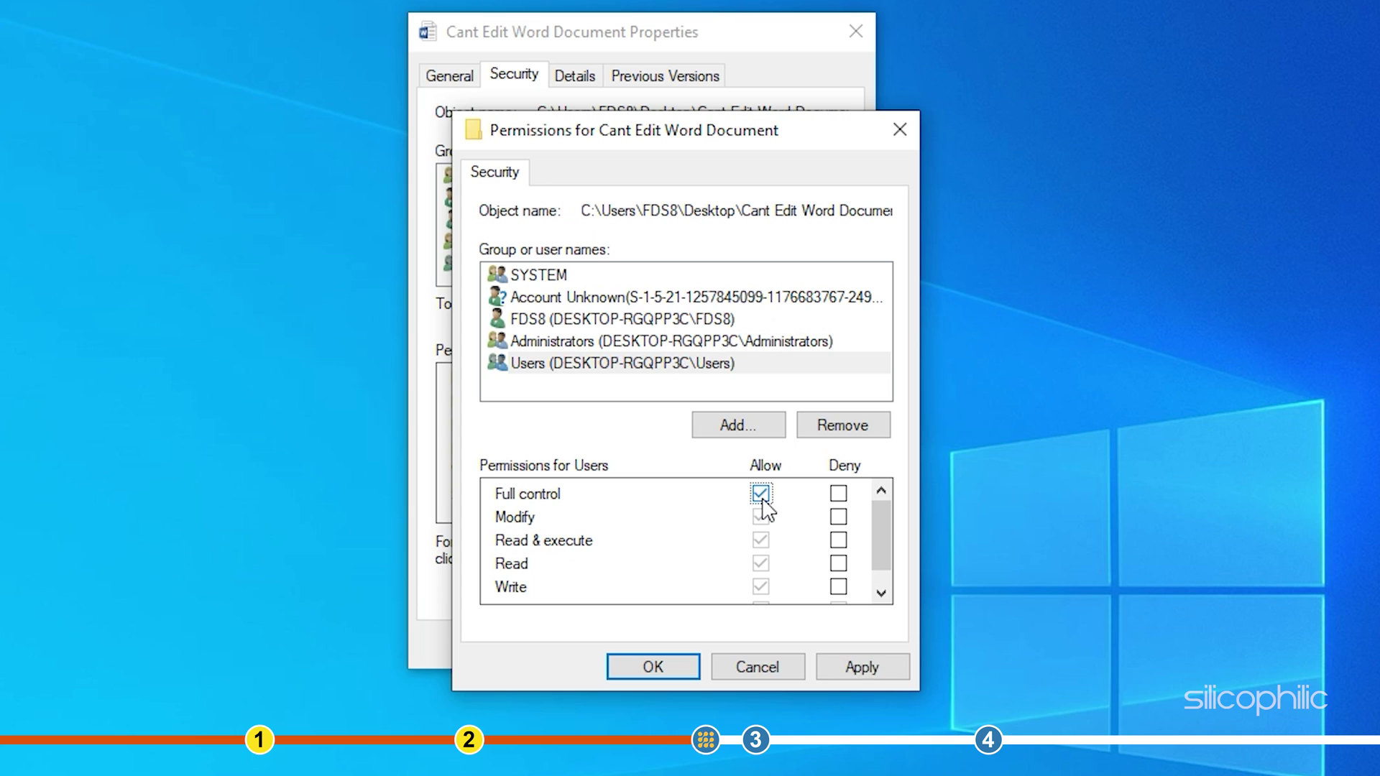
scroll(750, 567, "down", 1)
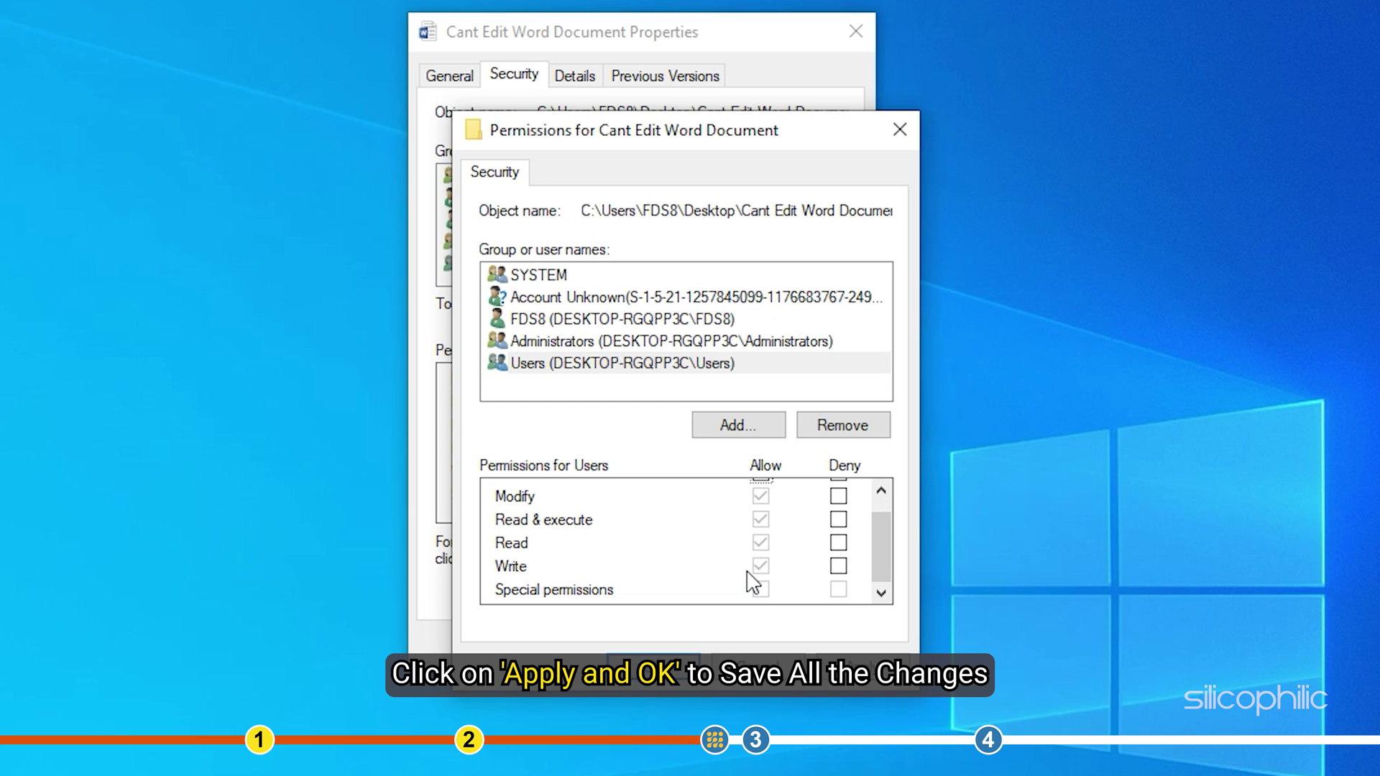
scroll(751, 578, "up", 1)
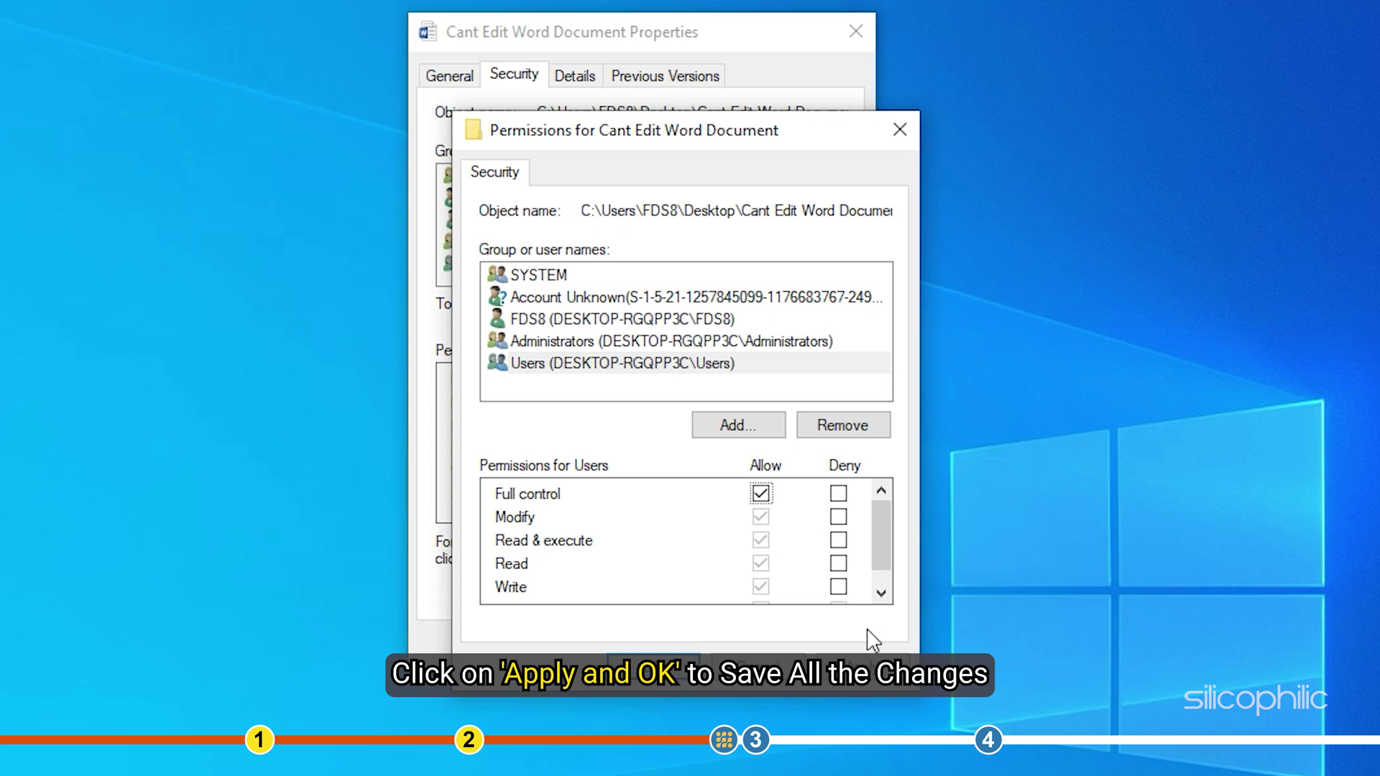
- Apply and confirm the new permissions, then close the file properties
left_click(861, 667)
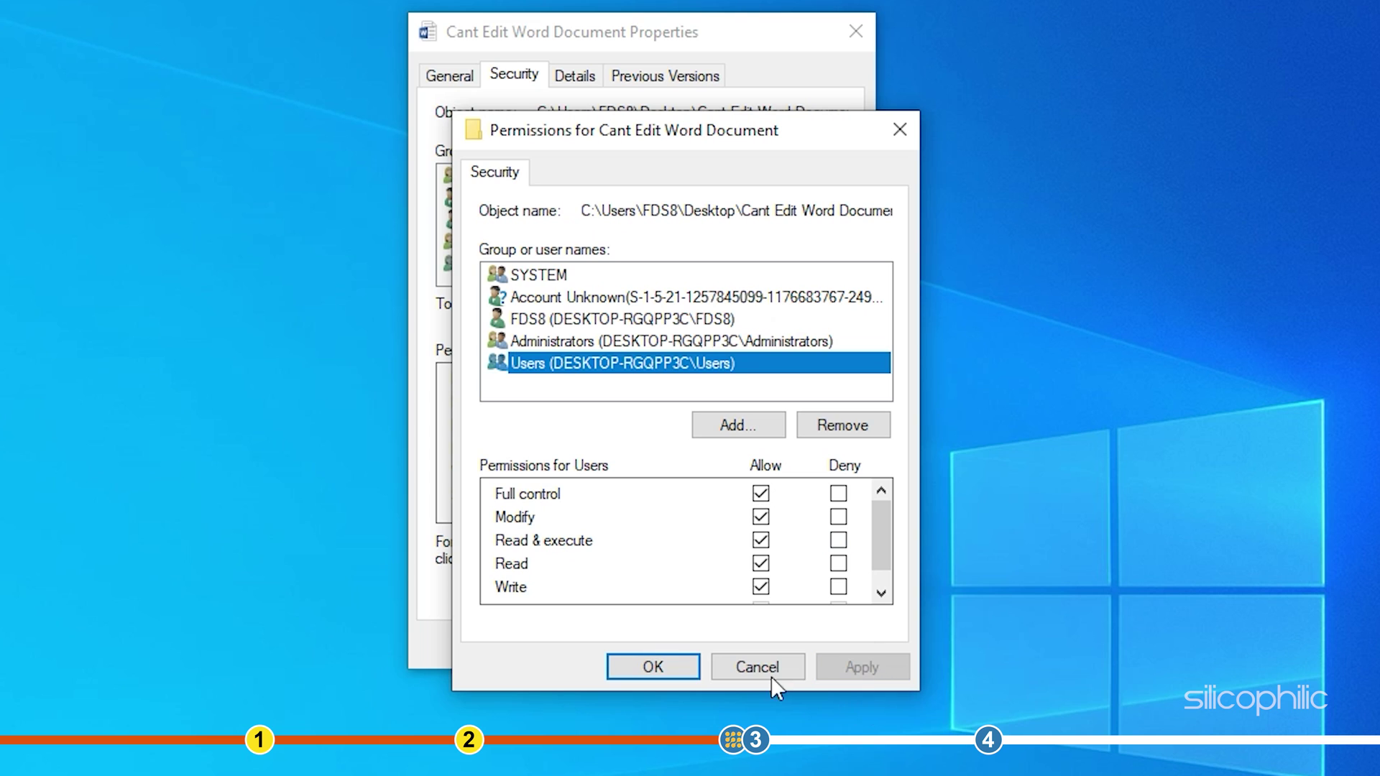
left_click(676, 667)
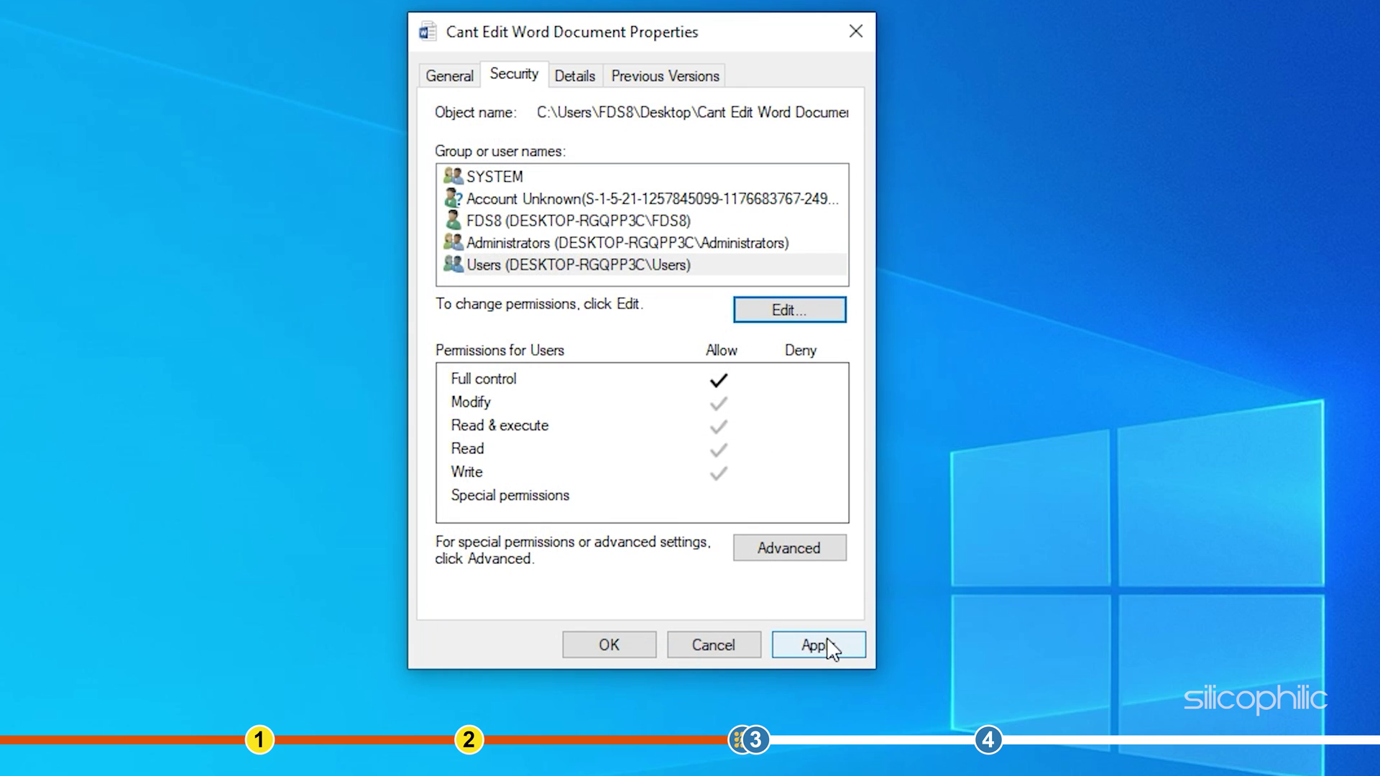
left_click(826, 639)
left_click(644, 650)
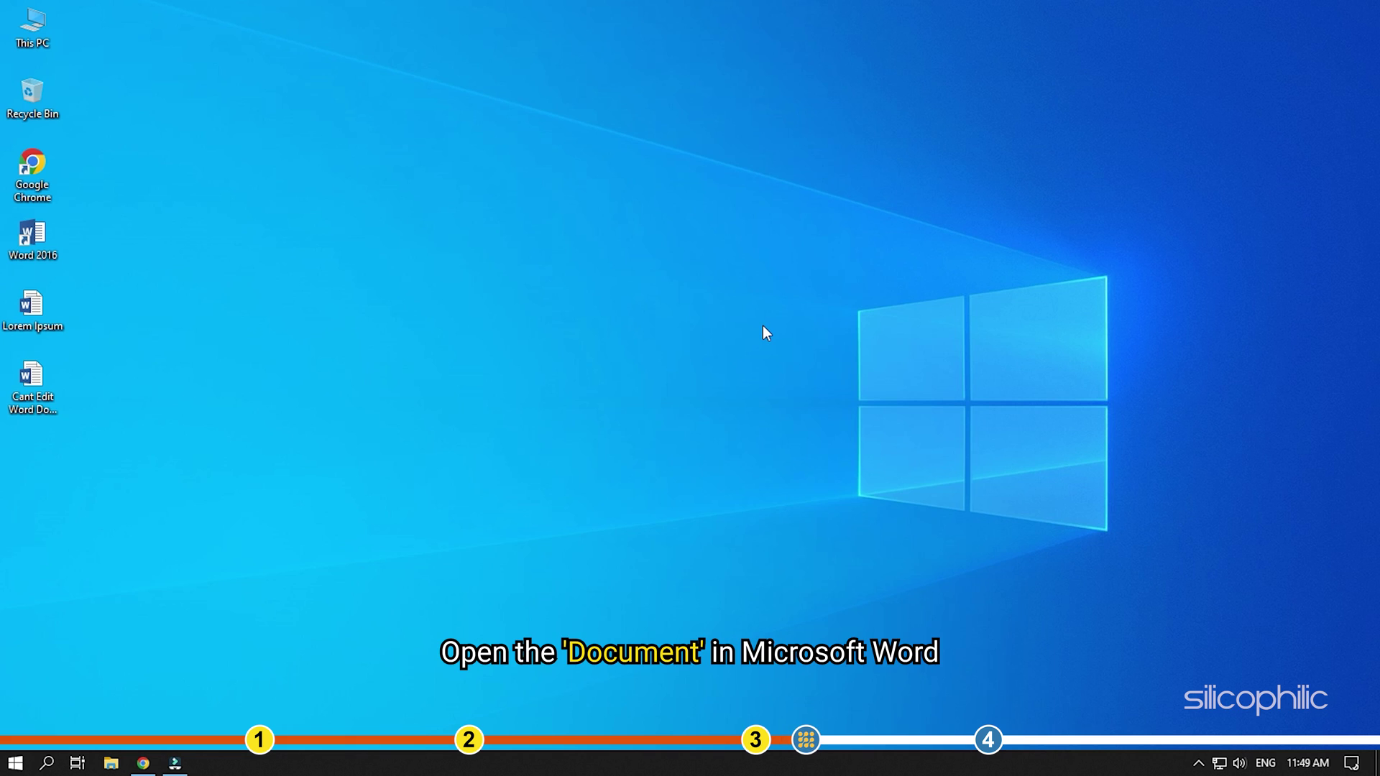
- Open Cant Edit Word Document in Word and switch from read mode to editing
double_click(51, 378)
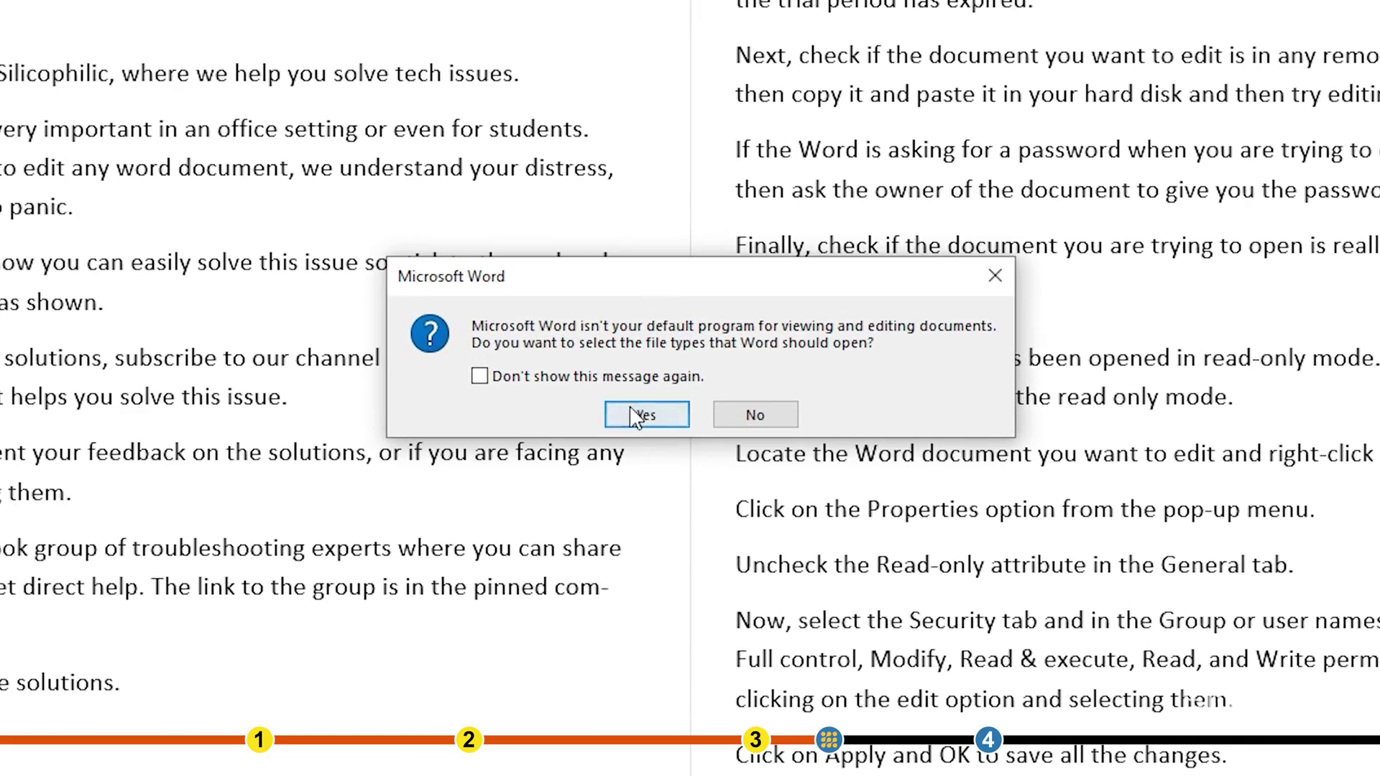
left_click(661, 443)
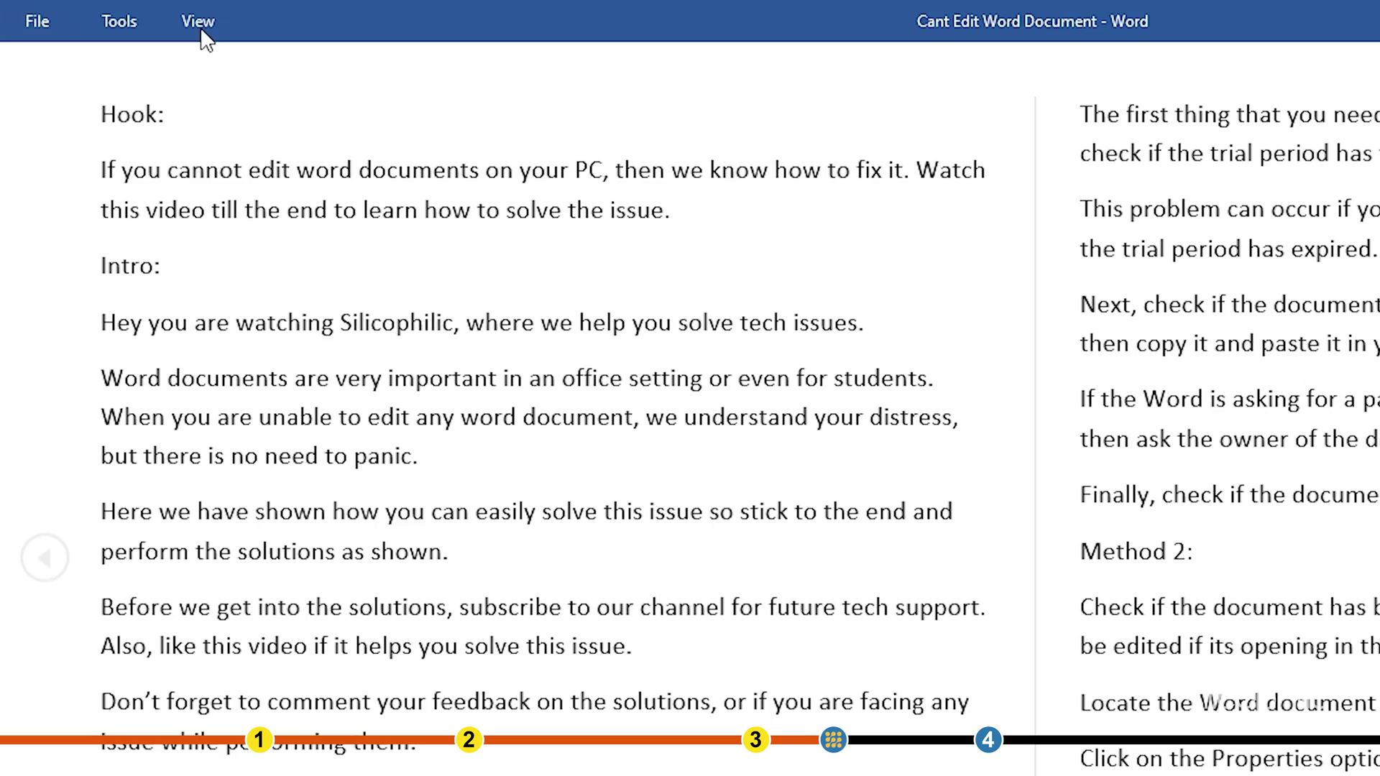
left_click(198, 22)
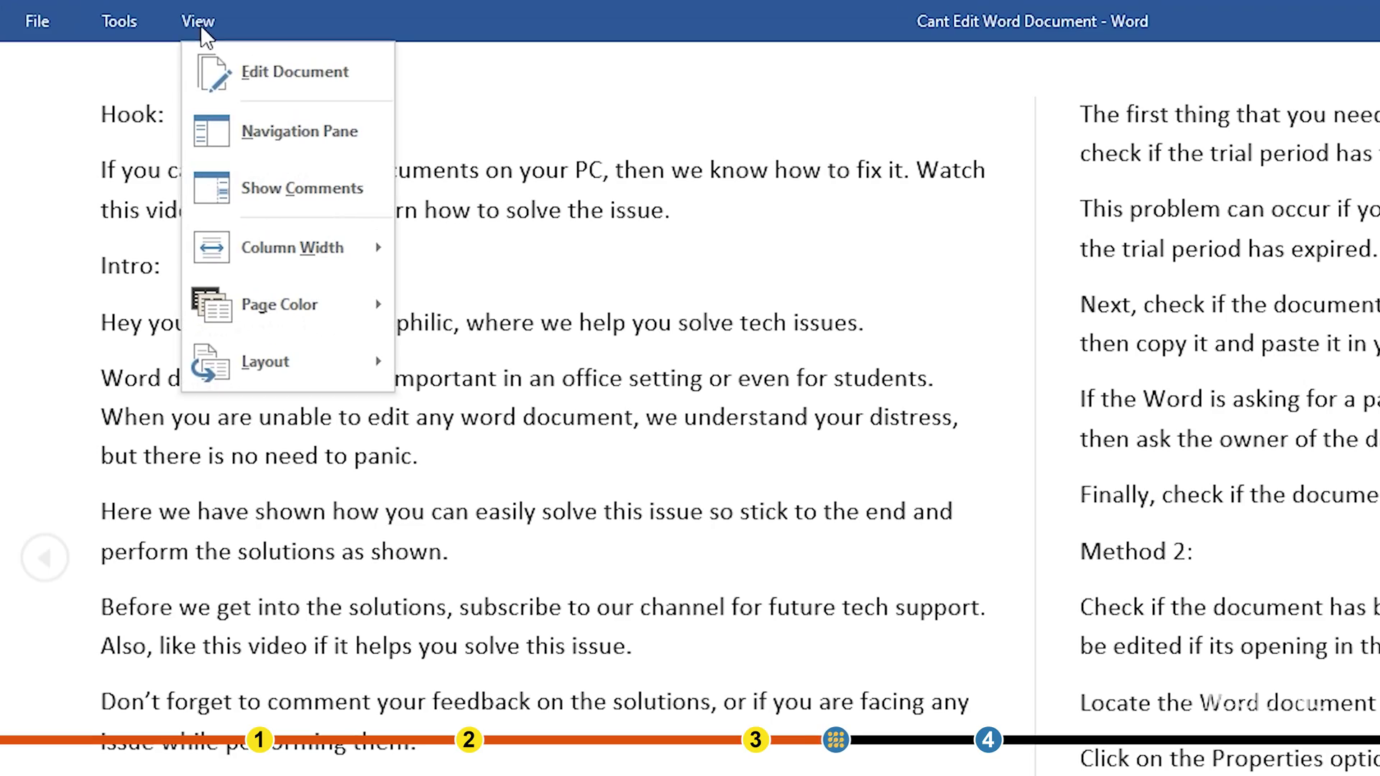
left_click(244, 78)
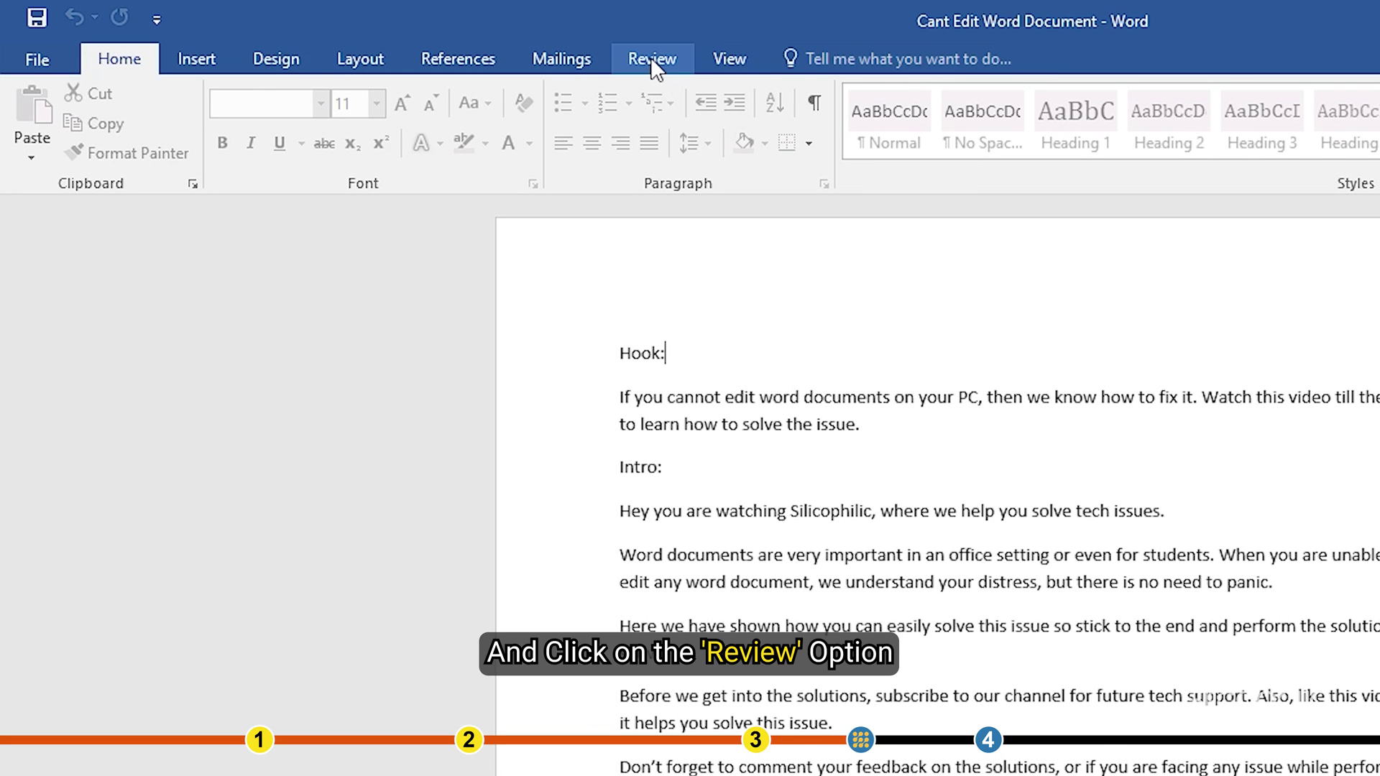
left_click(675, 68)
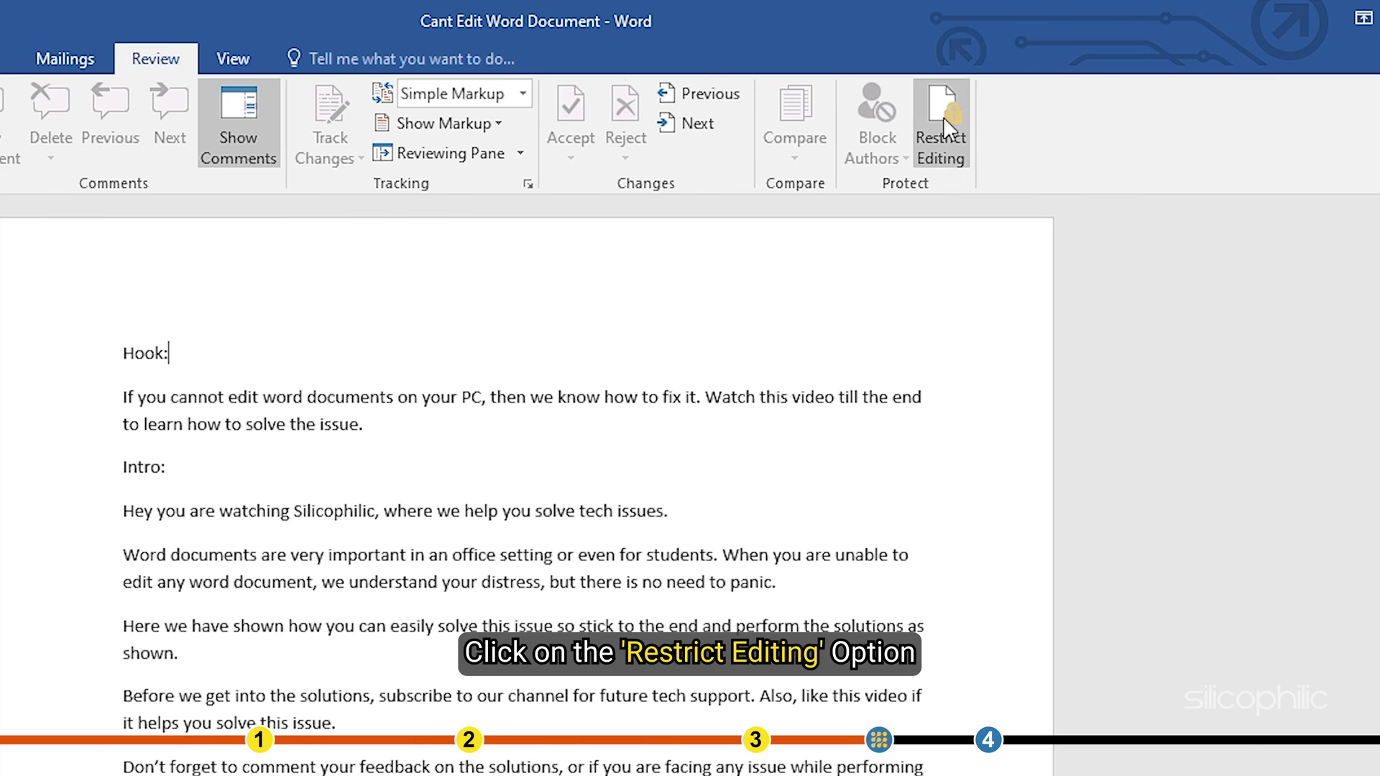
left_click(943, 113)
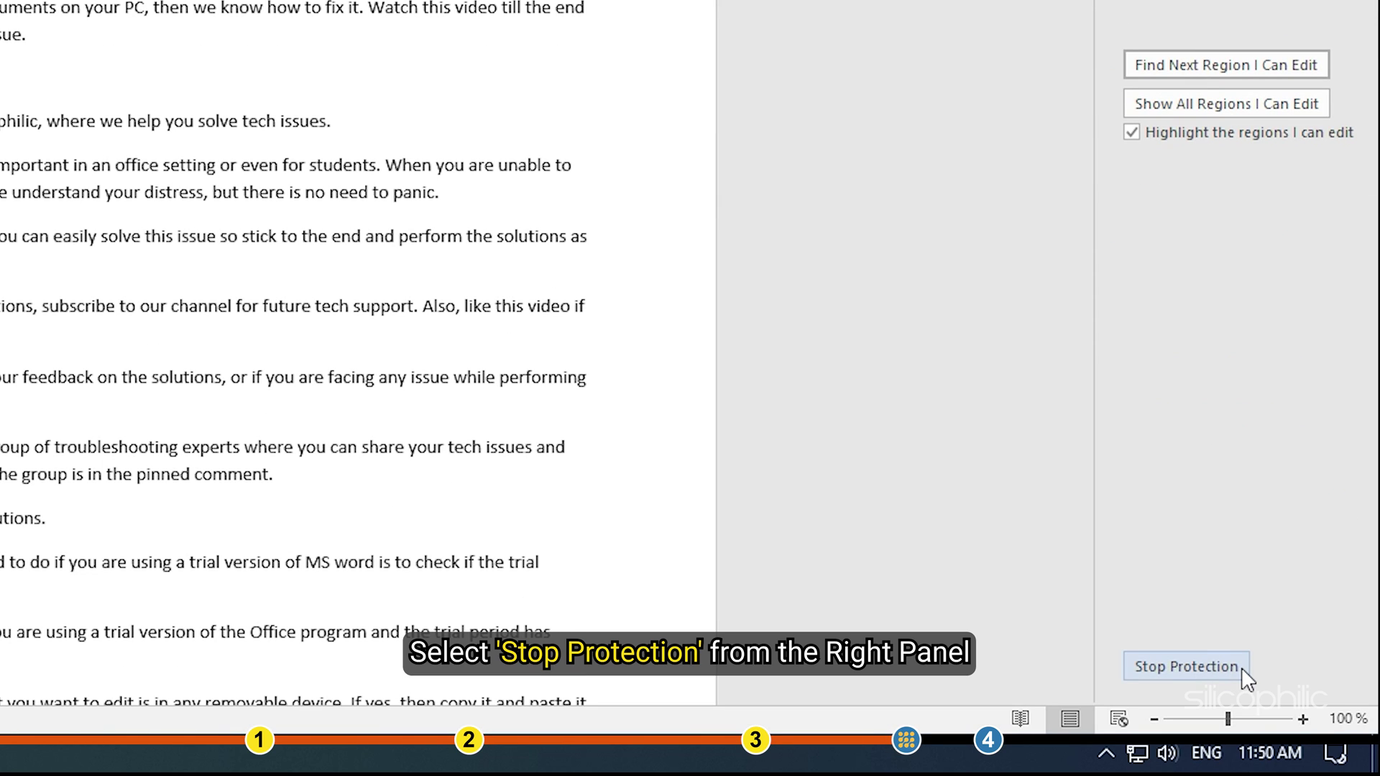
left_click(1241, 669)
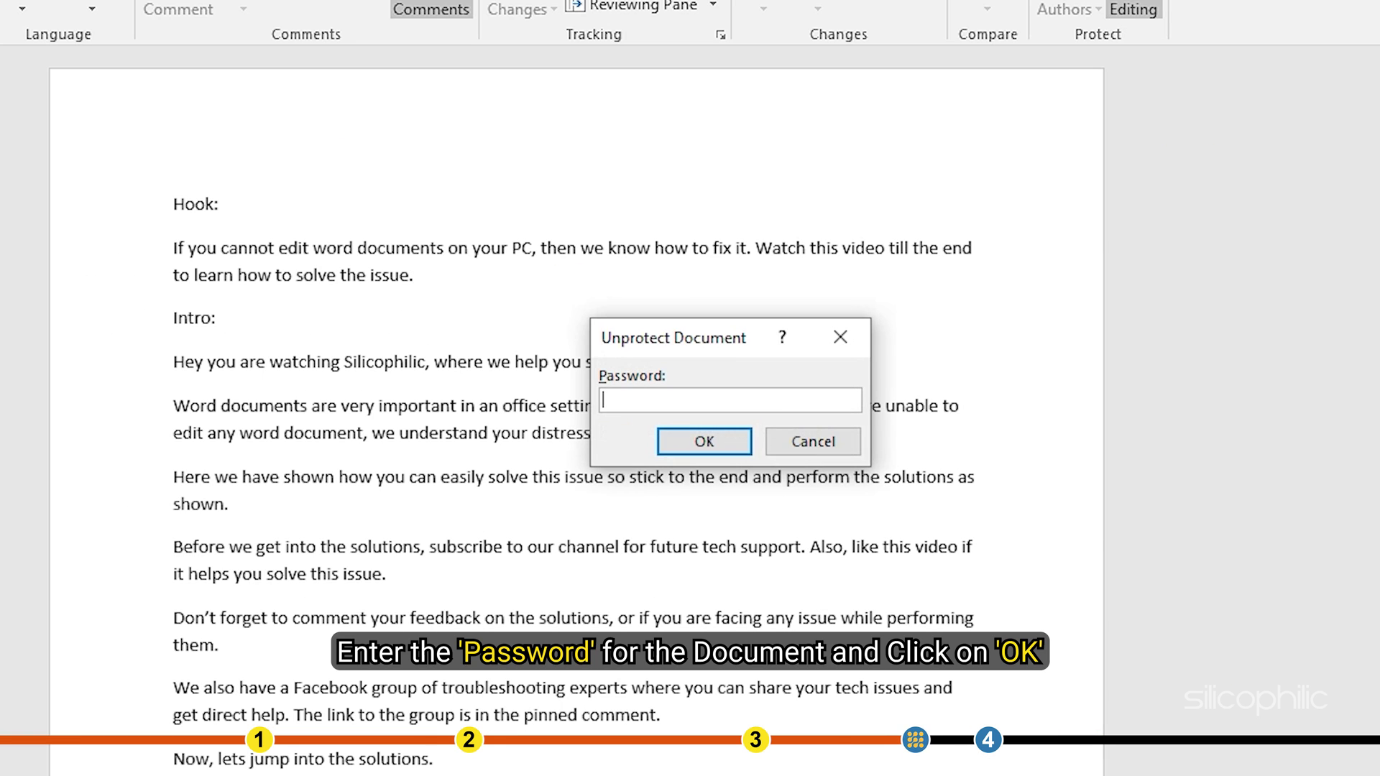
type("123")
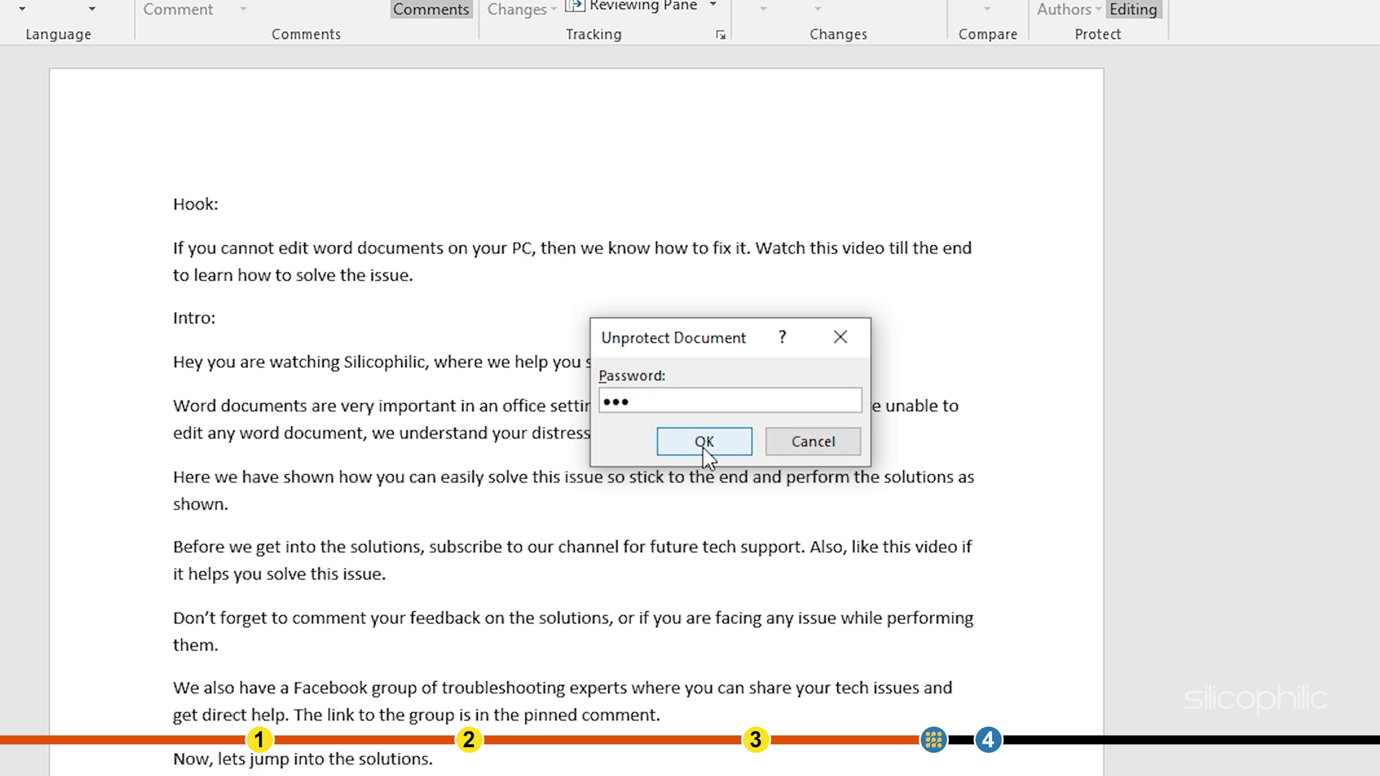
left_click(703, 445)
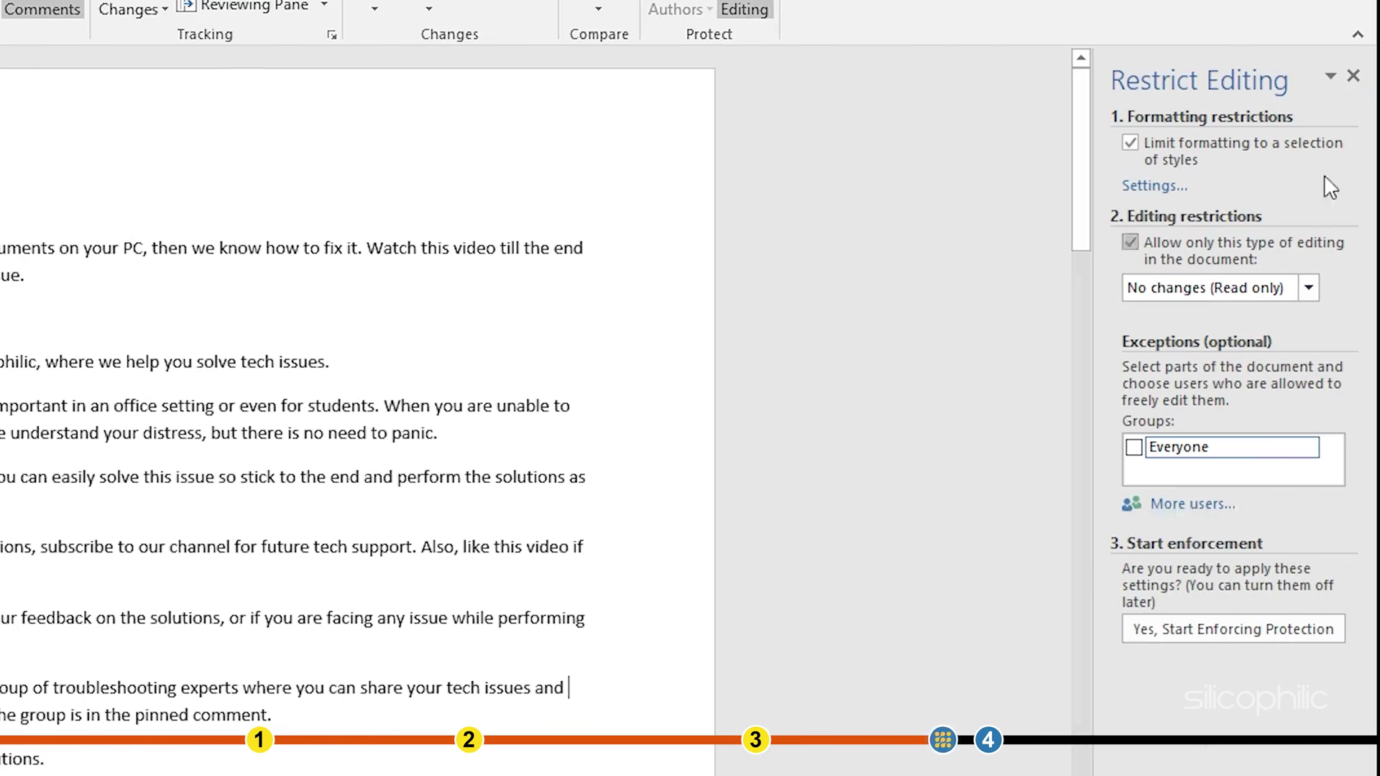
left_click(1353, 75)
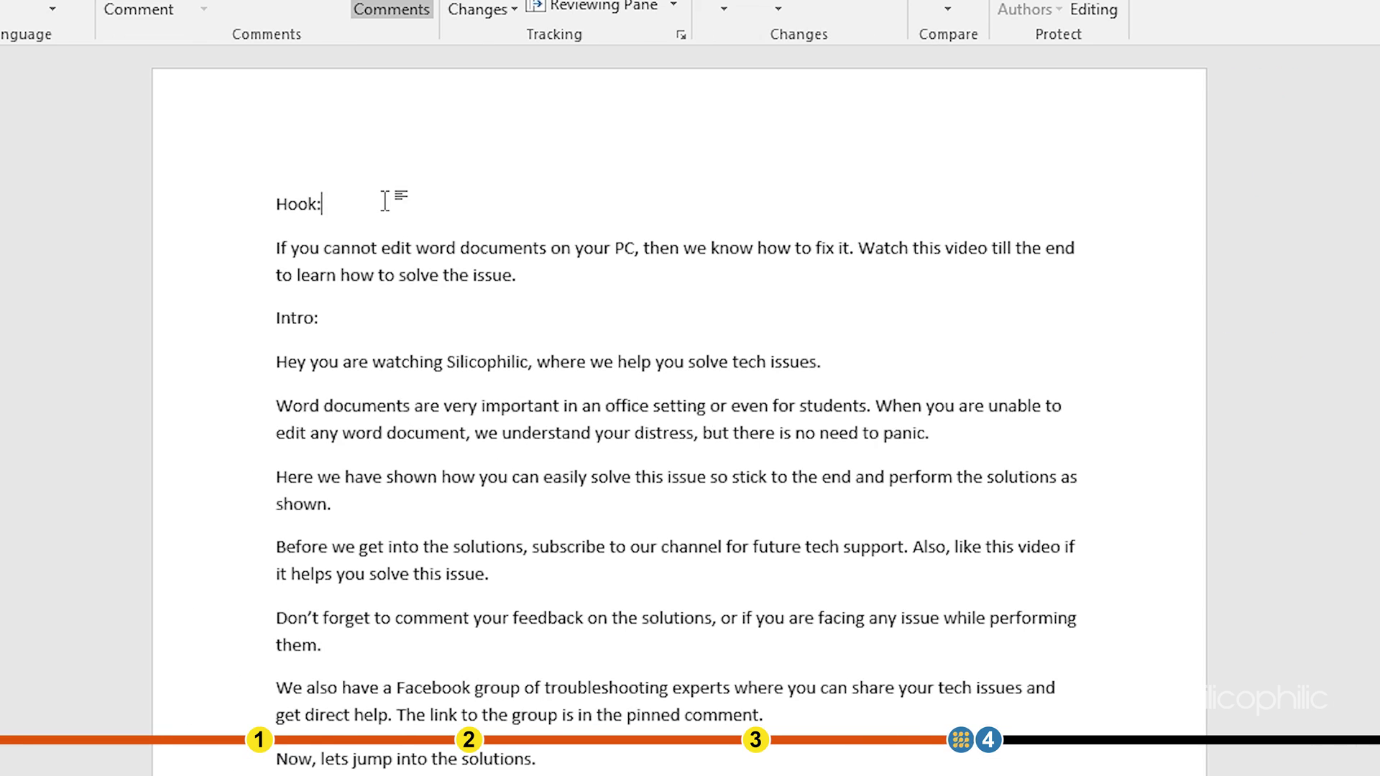
- Confirm typing now works with a 'hello' test, then close Word
type("hello")
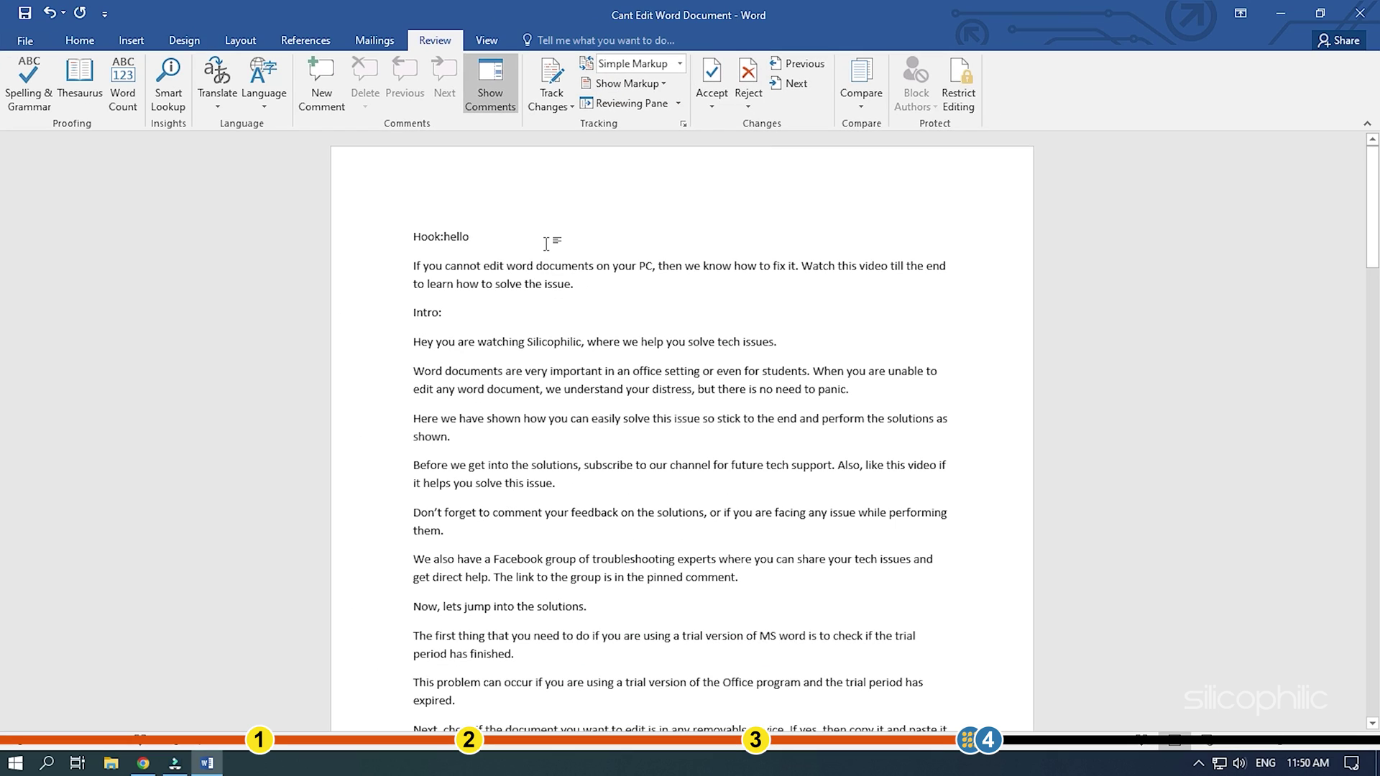
key("BackSpace")
key("BackSpace")
key("BackSpace")
left_click(1359, 13)
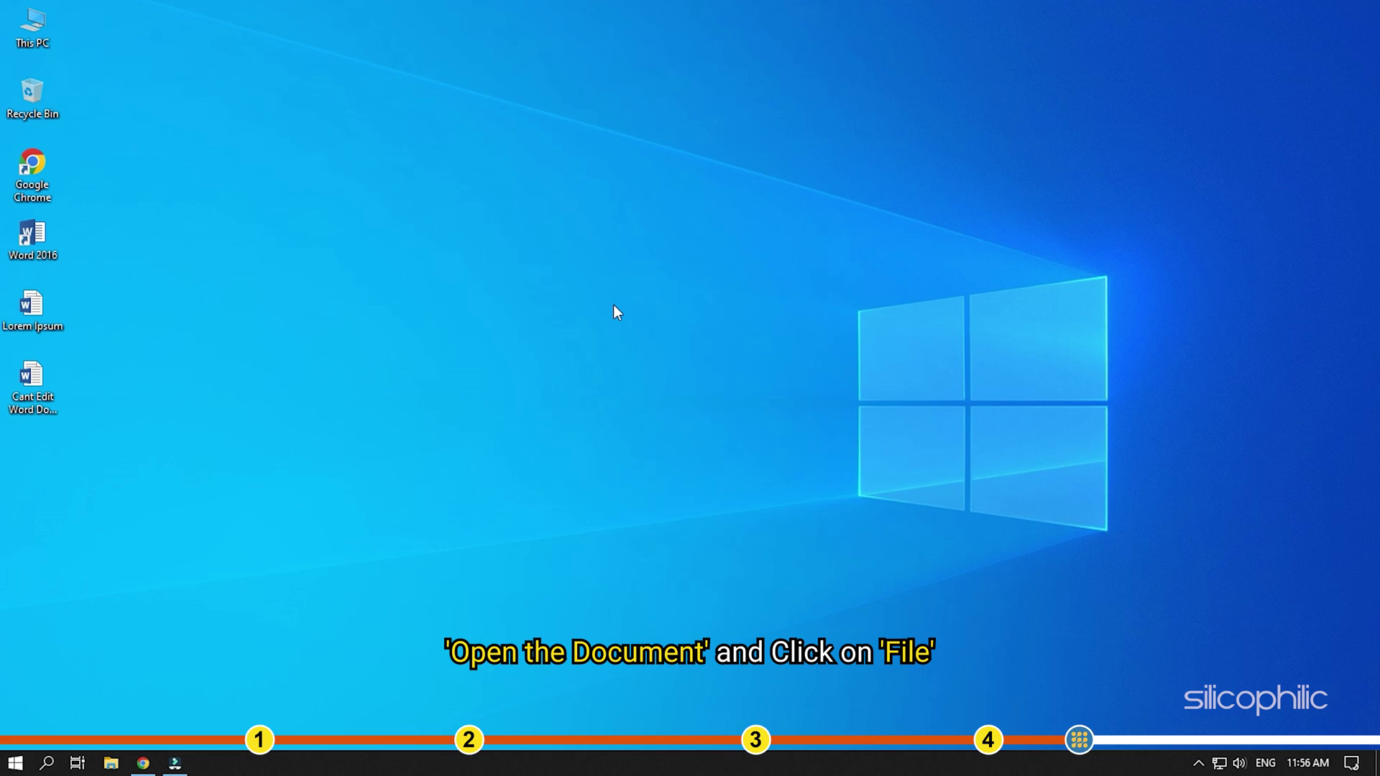
double_click(32, 317)
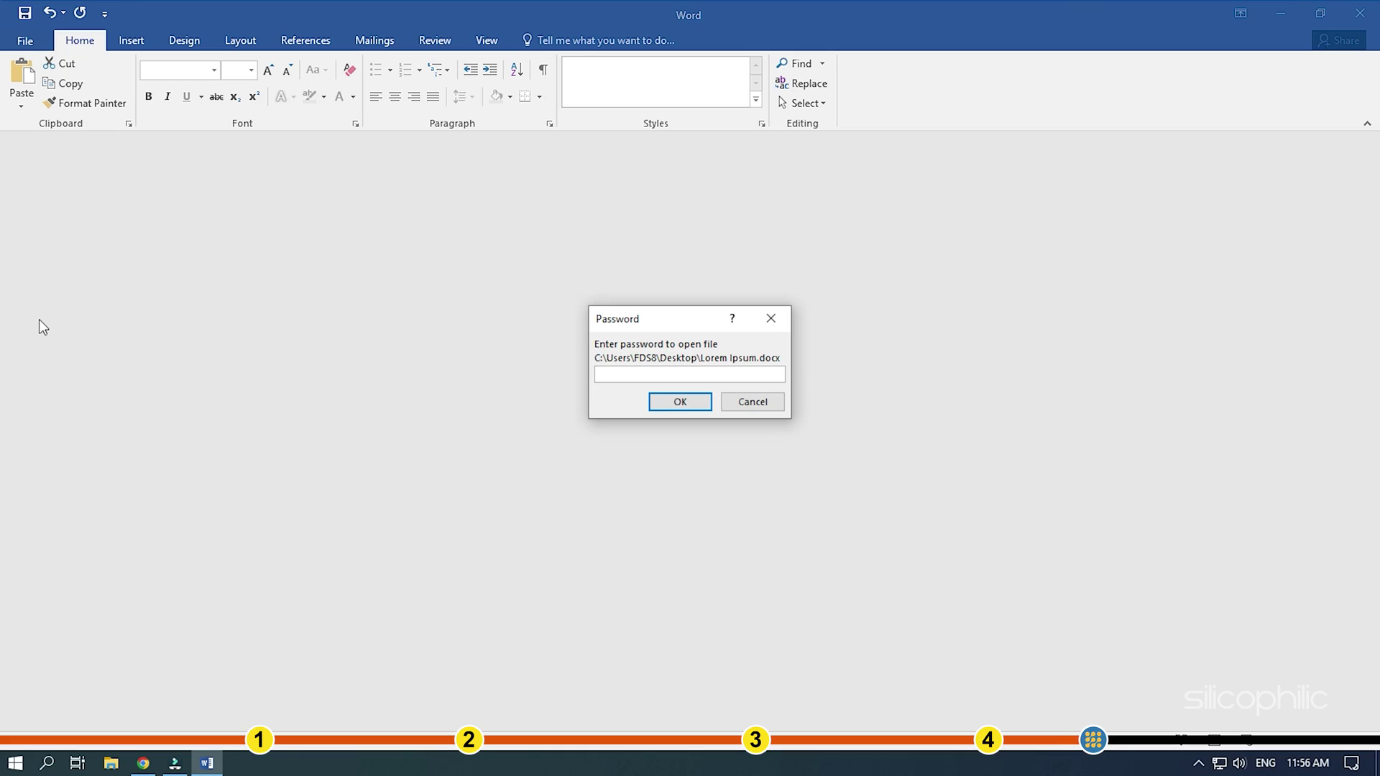
type("123")
key("Return")
- Go to the Trust Center page of Word Options
left_click(38, 24)
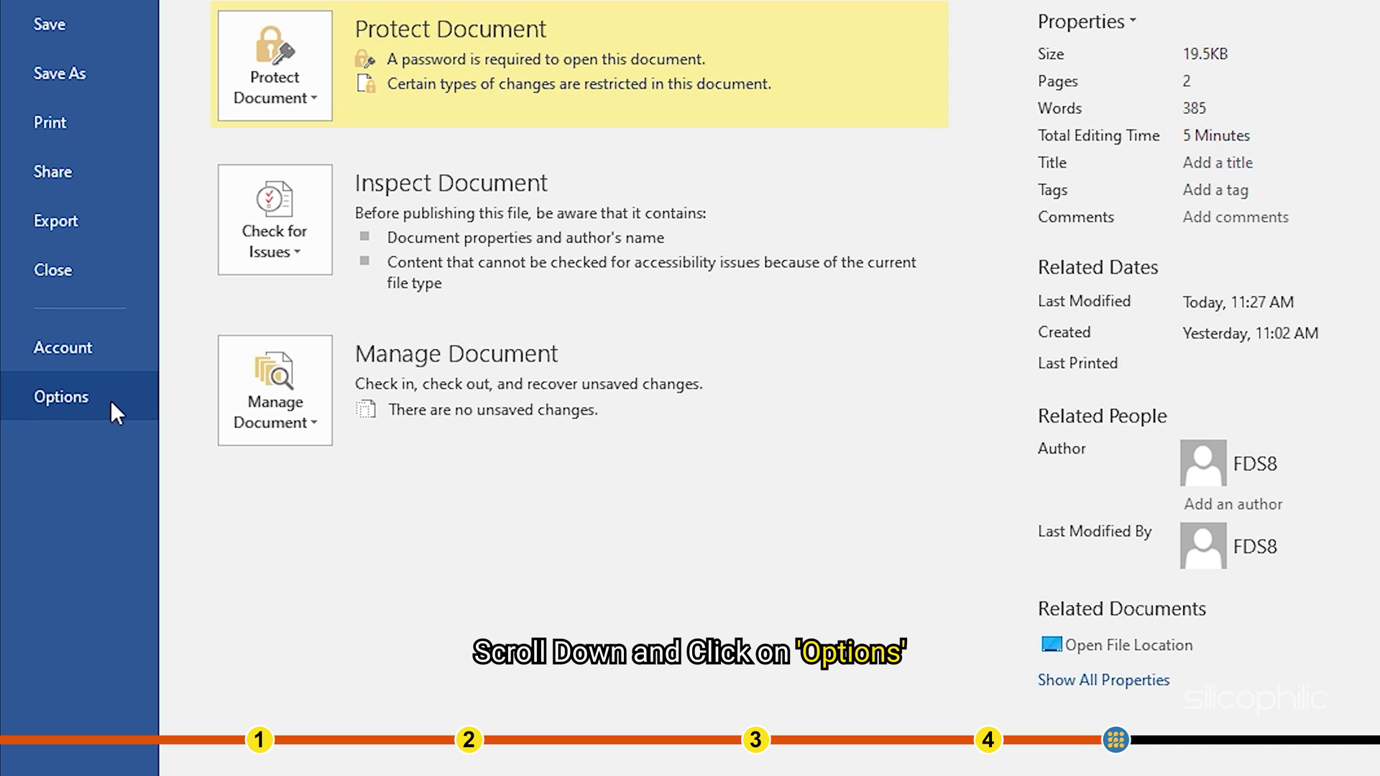
left_click(110, 401)
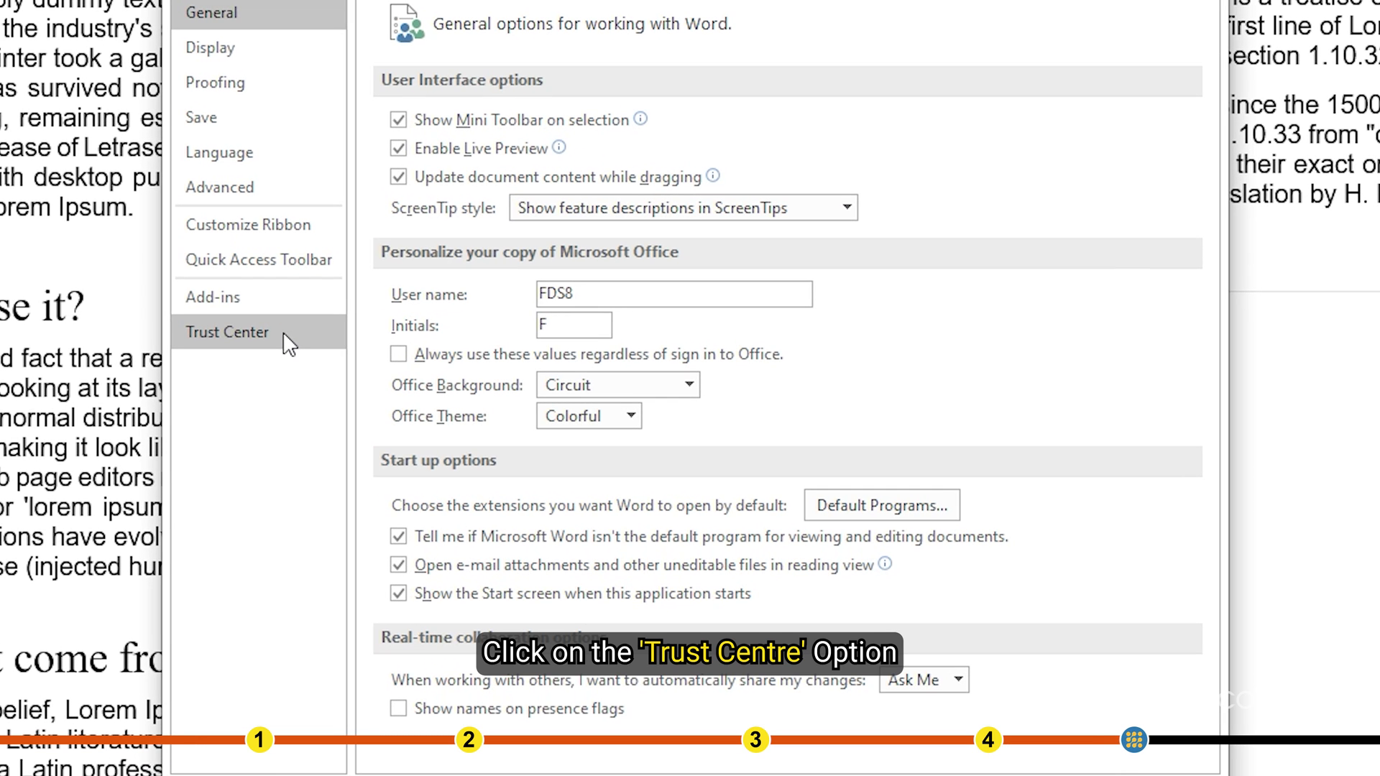
left_click(282, 331)
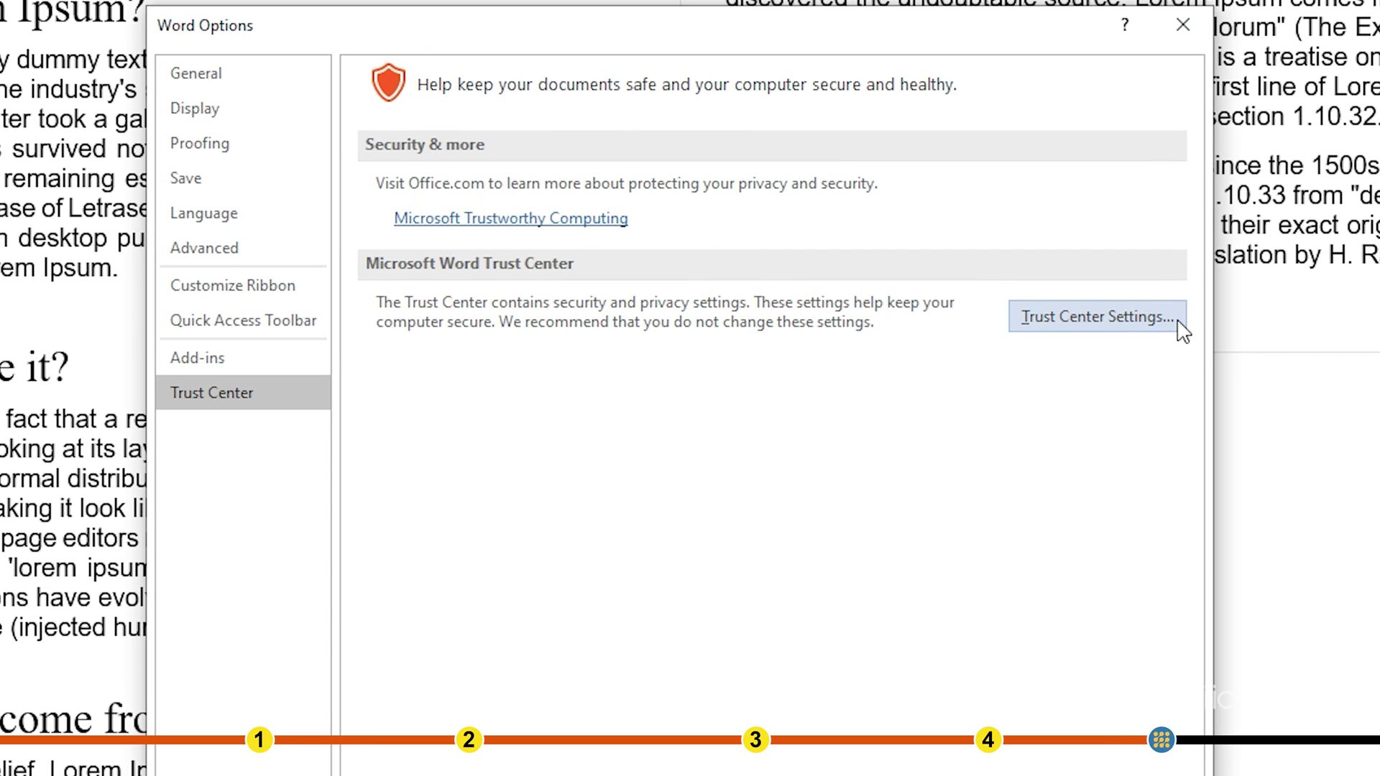
- Turn off the Protected View options in Trust Center settings and save
left_click(1178, 322)
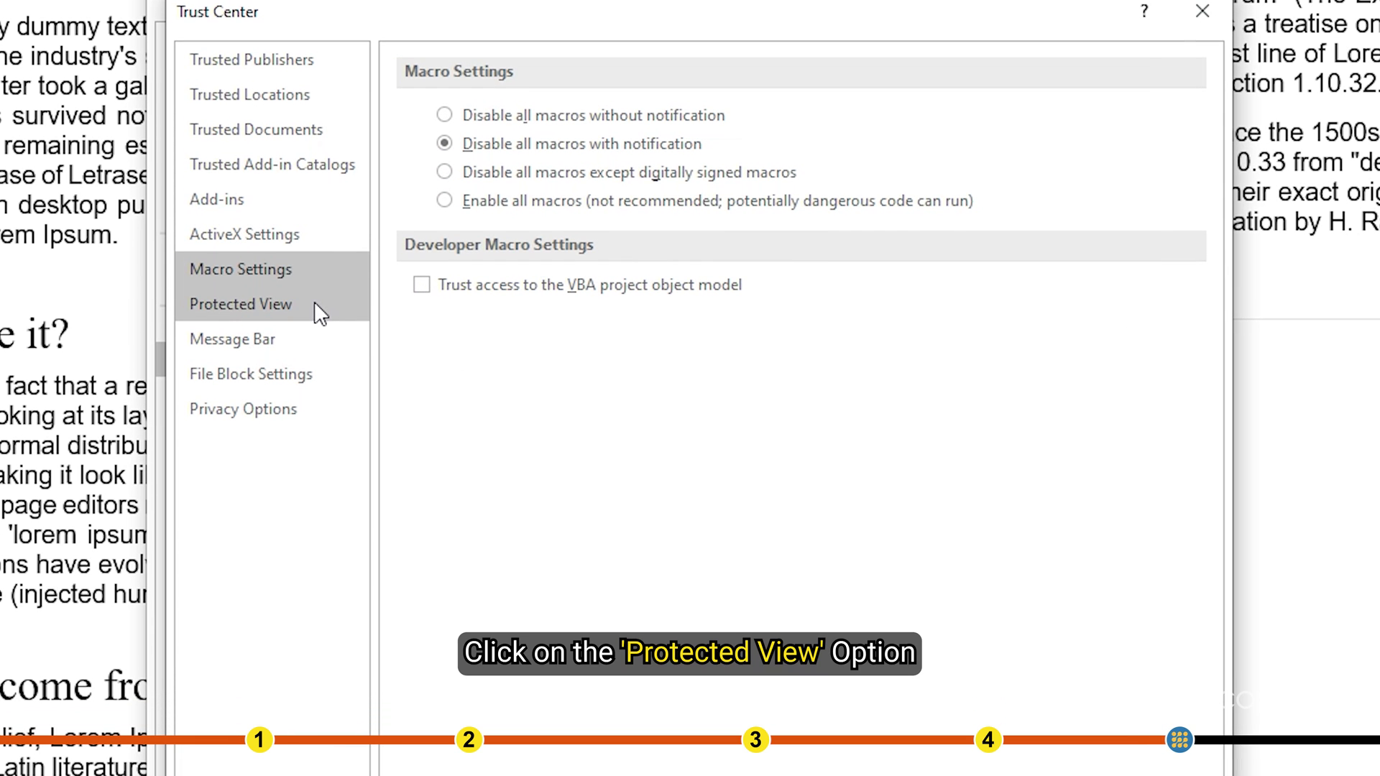
left_click(313, 301)
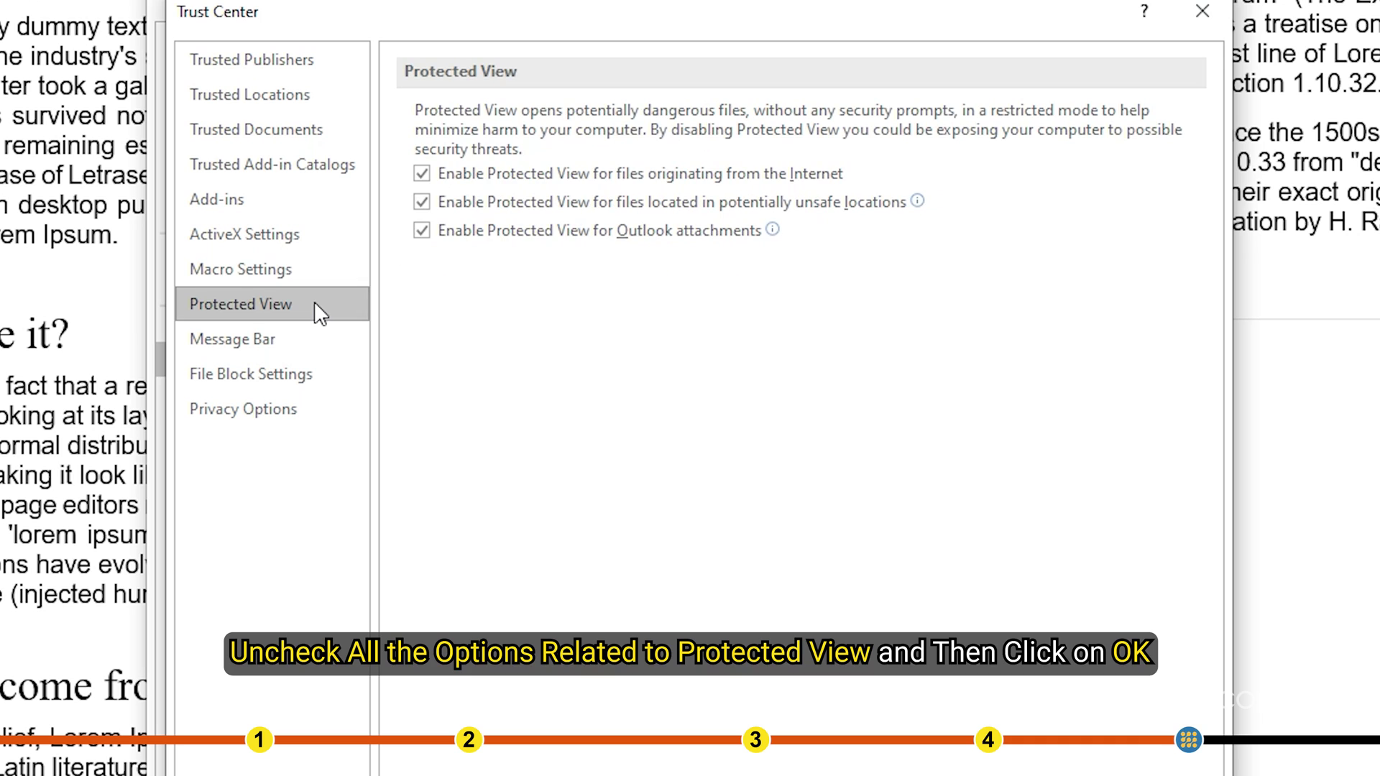
left_click(422, 230)
left_click(422, 202)
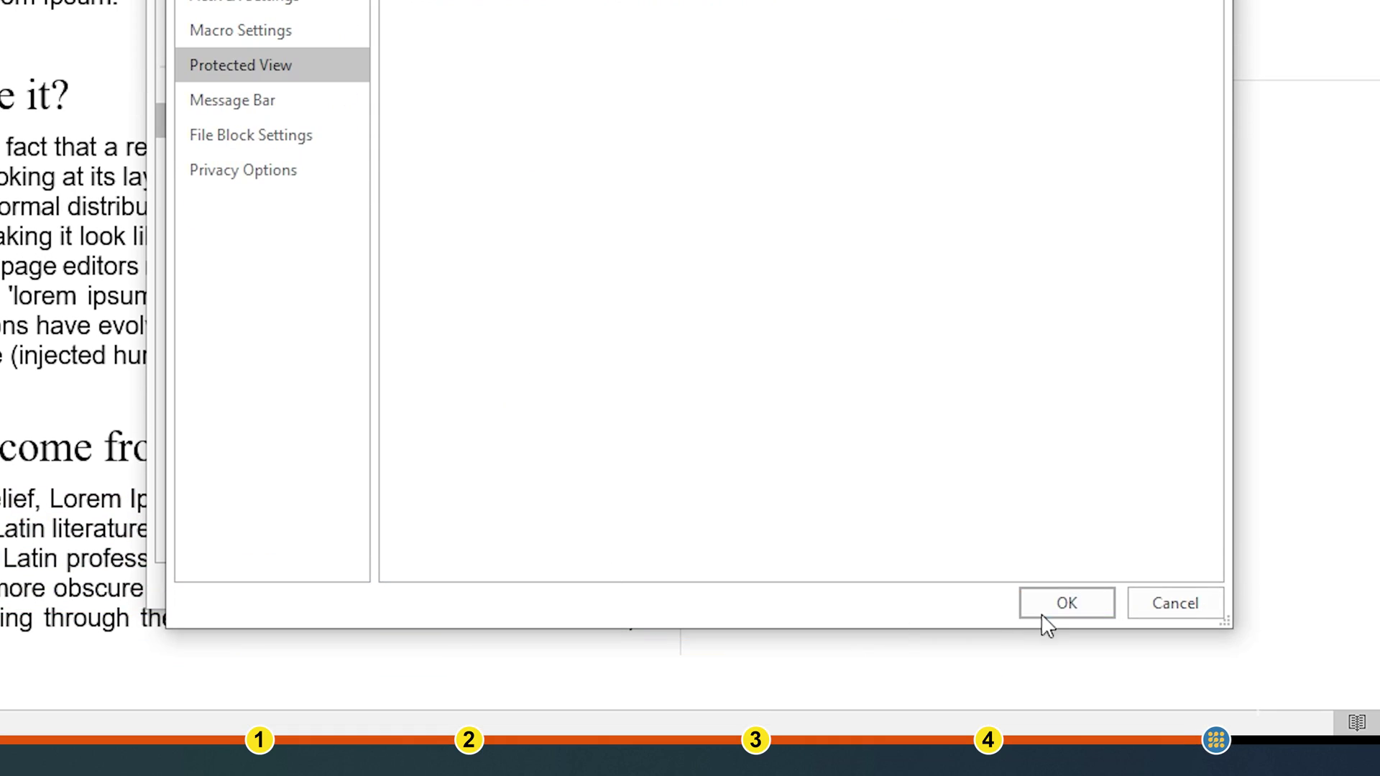
left_click(1045, 608)
left_click(1047, 586)
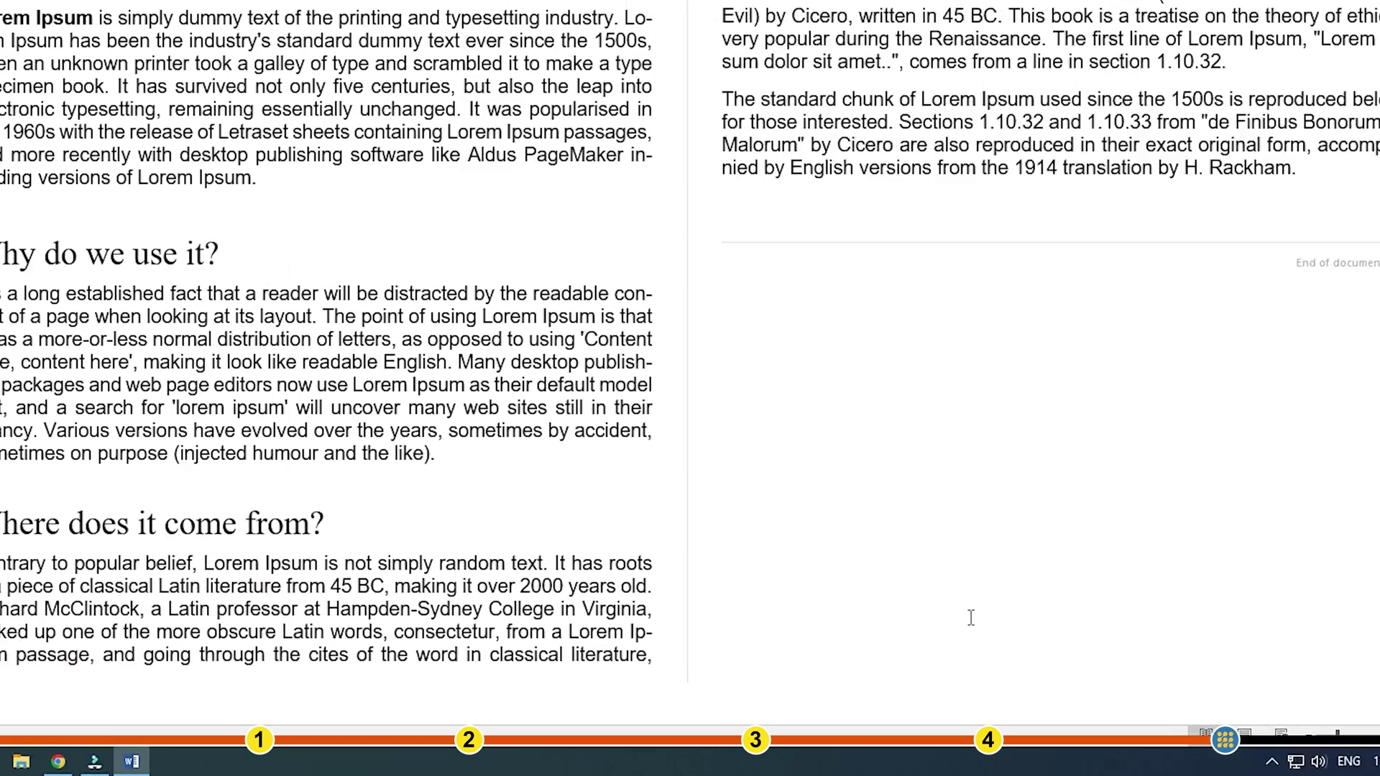